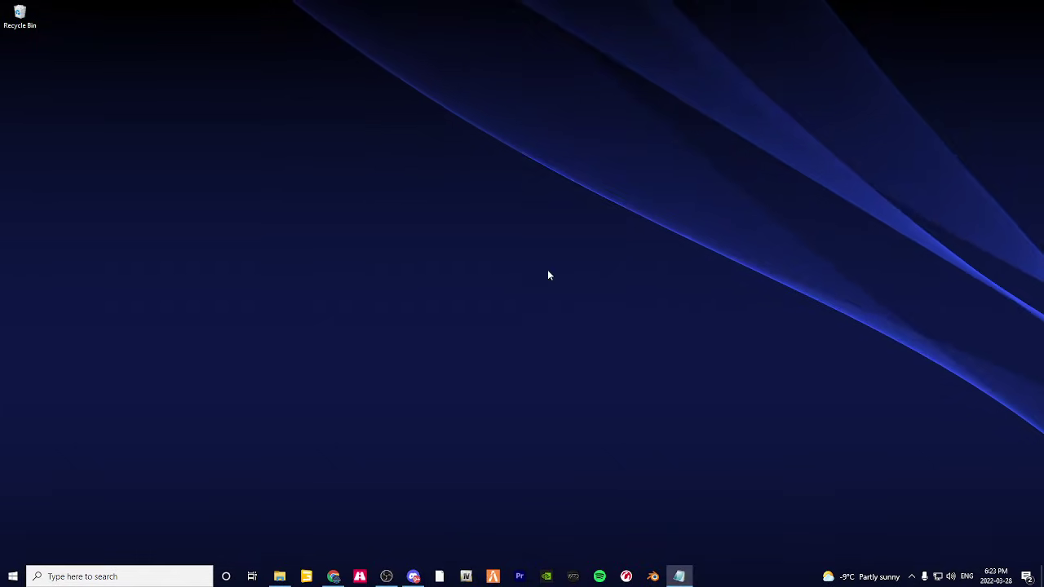
Create a desktop folder named Zmod, correcting the mistyped 'Zom', and open it.
{"action": "right_click", "coordinate": [356, 261]}
{"action": "mouse_move", "coordinate": [408, 364]}
{"action": "left_click", "coordinate": [522, 365]}
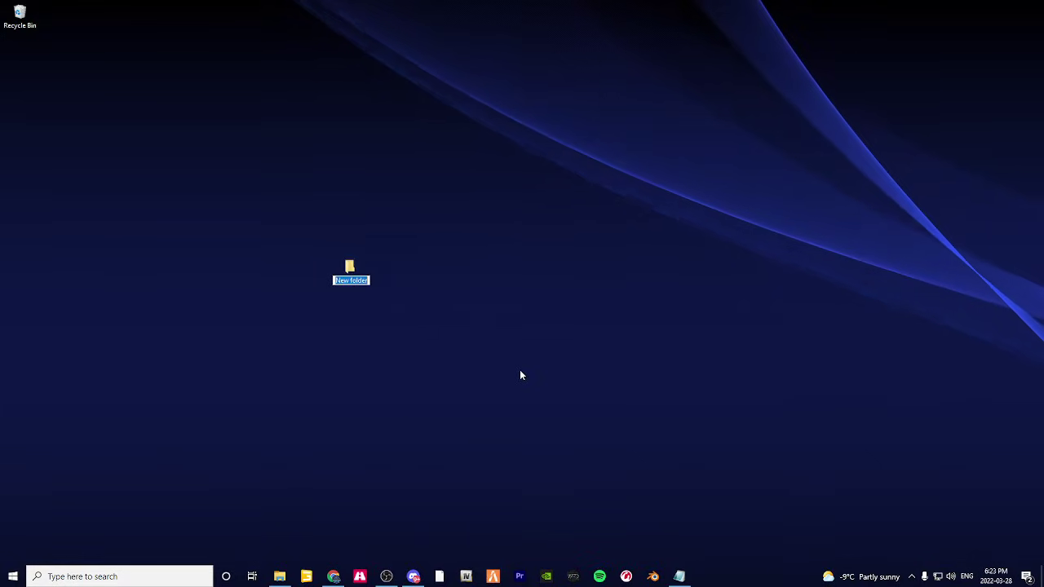
{"action": "key", "text": "BackSpace"}
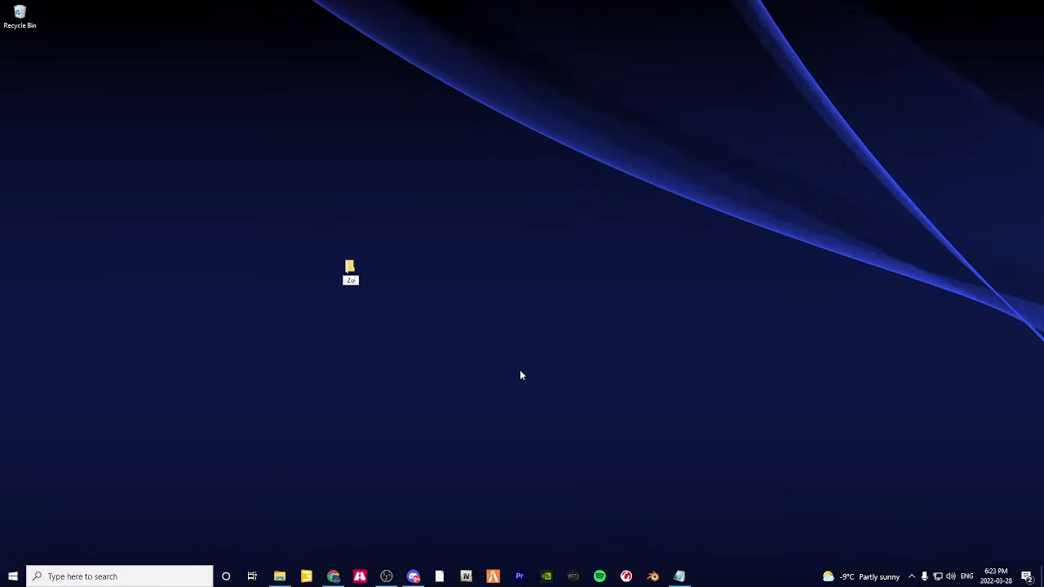
{"action": "type", "text": "Zom"}
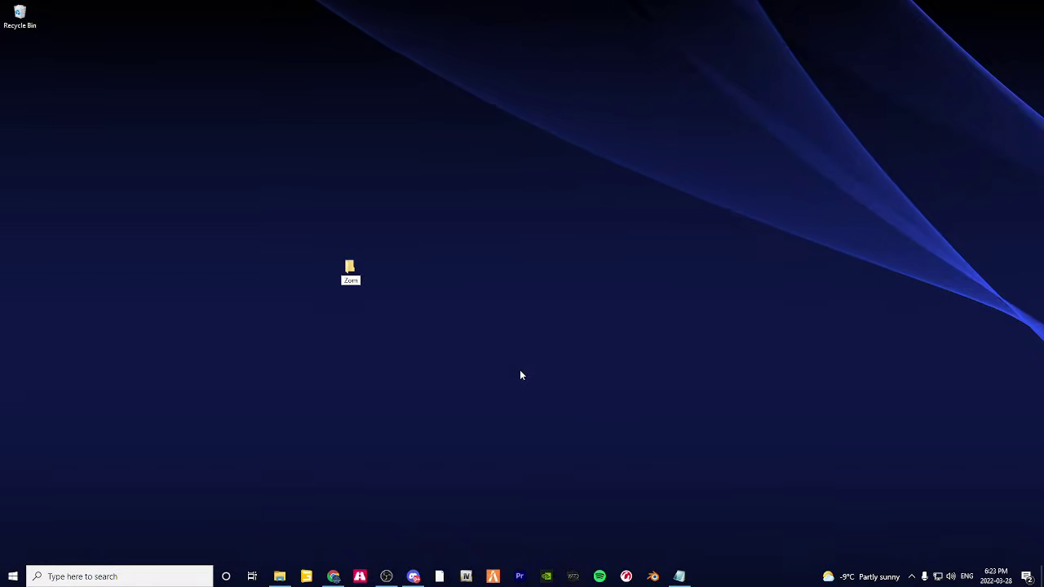
{"action": "key", "text": "Return"}
{"action": "right_click", "coordinate": [350, 272]}
{"action": "left_click", "coordinate": [374, 478]}
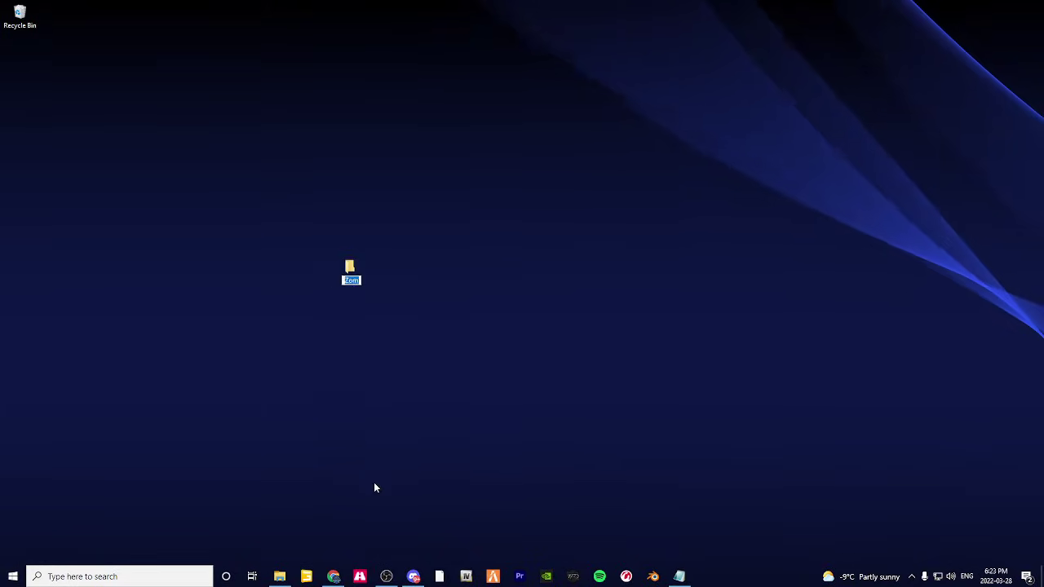
{"action": "type", "text": "Zmod"}
{"action": "key", "text": "Return"}
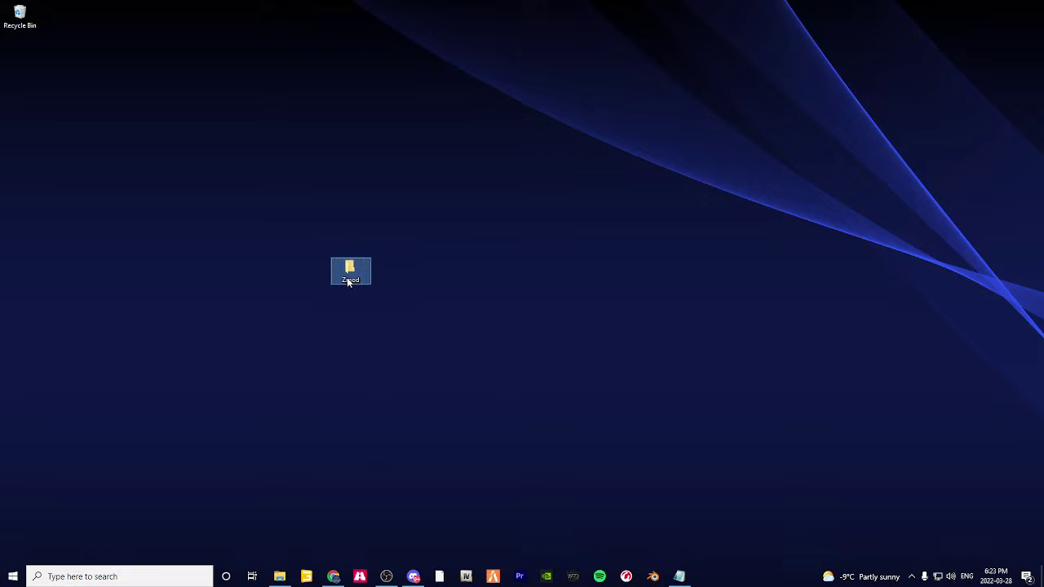
{"action": "left_click", "coordinate": [462, 239]}
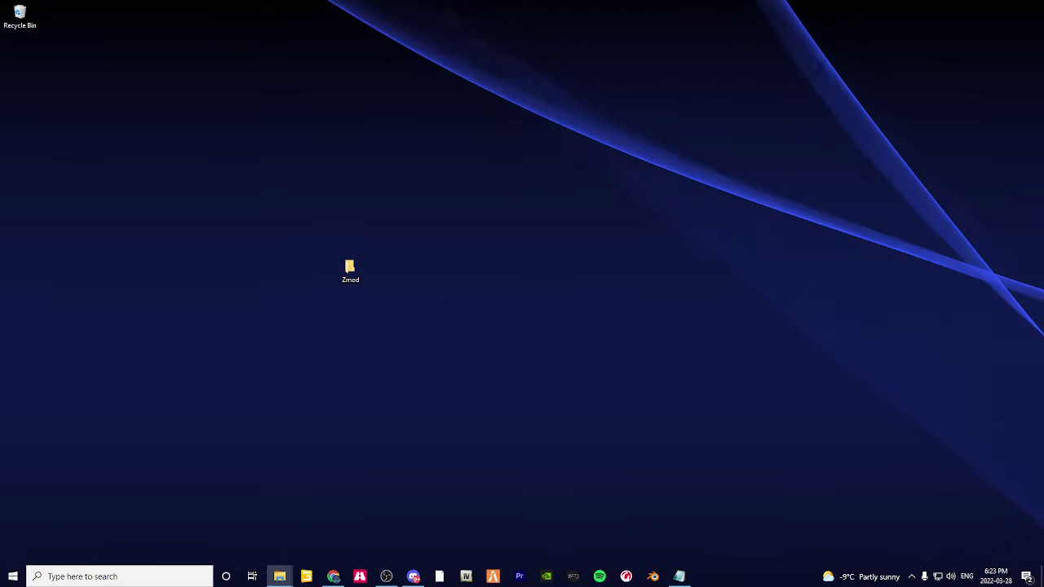
{"action": "key", "text": "Return"}
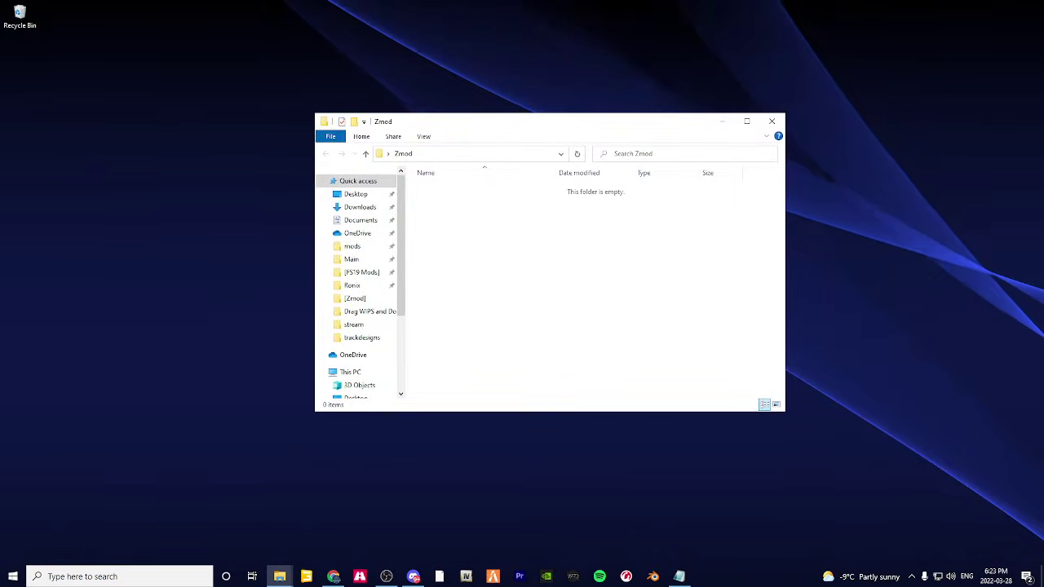
{"action": "key", "text": "alt+Tab"}
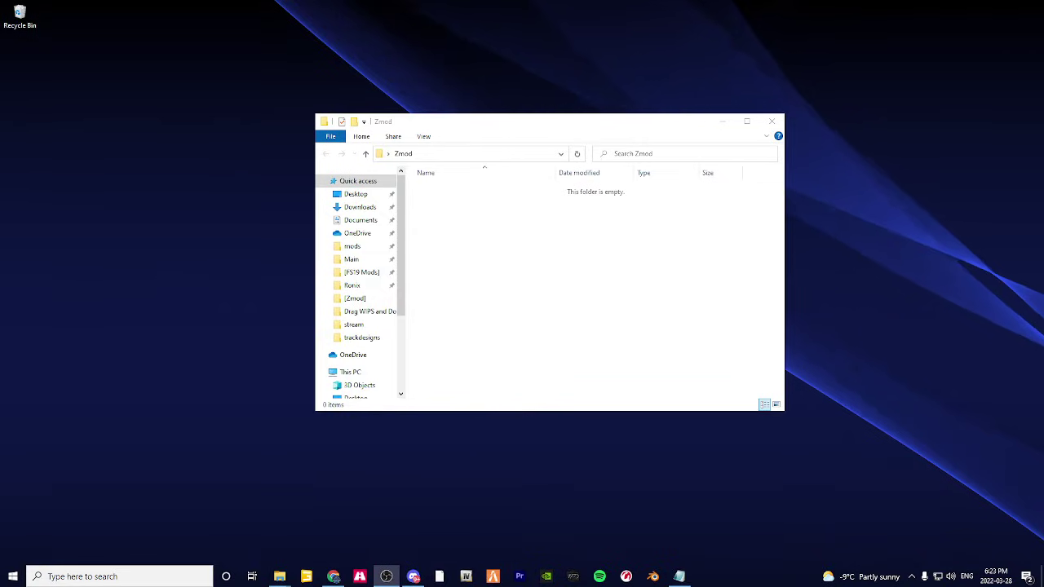
Inside Zmod, create a subfolder named [Parts].
{"action": "right_click", "coordinate": [521, 257]}
{"action": "mouse_move", "coordinate": [575, 386]}
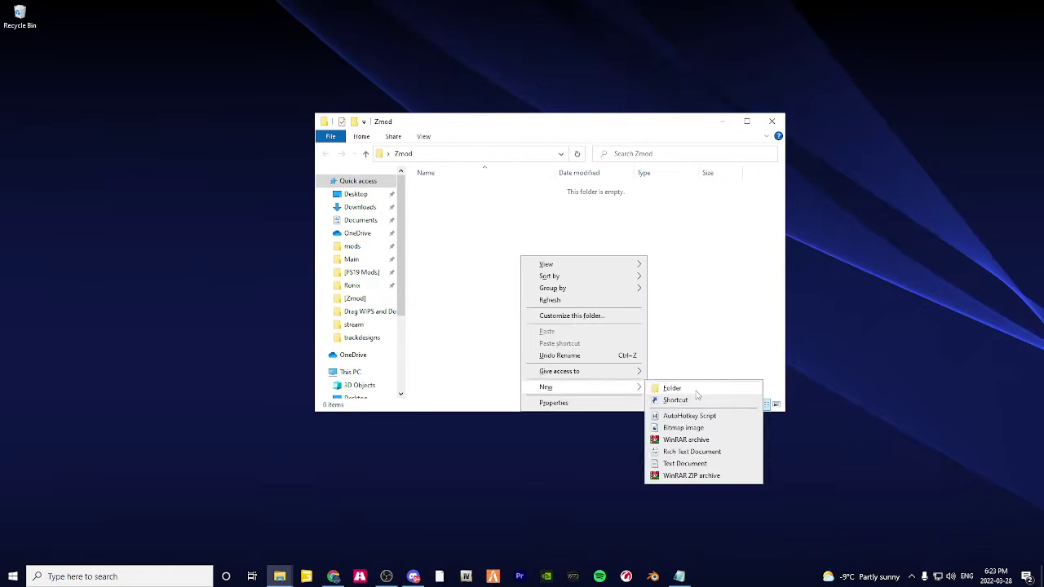
{"action": "left_click", "coordinate": [695, 390]}
{"action": "type", "text": "["}
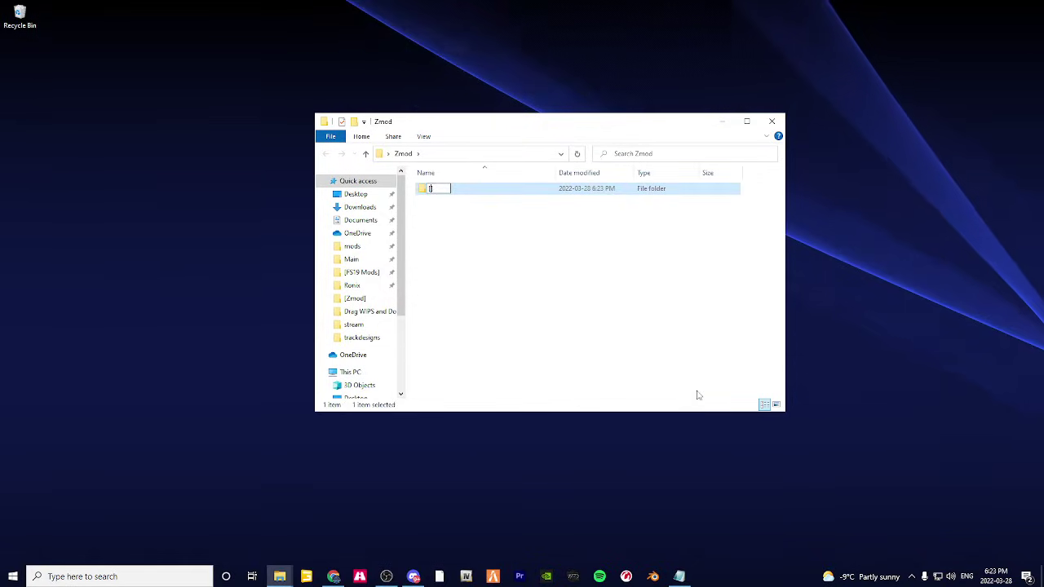
{"action": "type", "text": "Zmod]"}
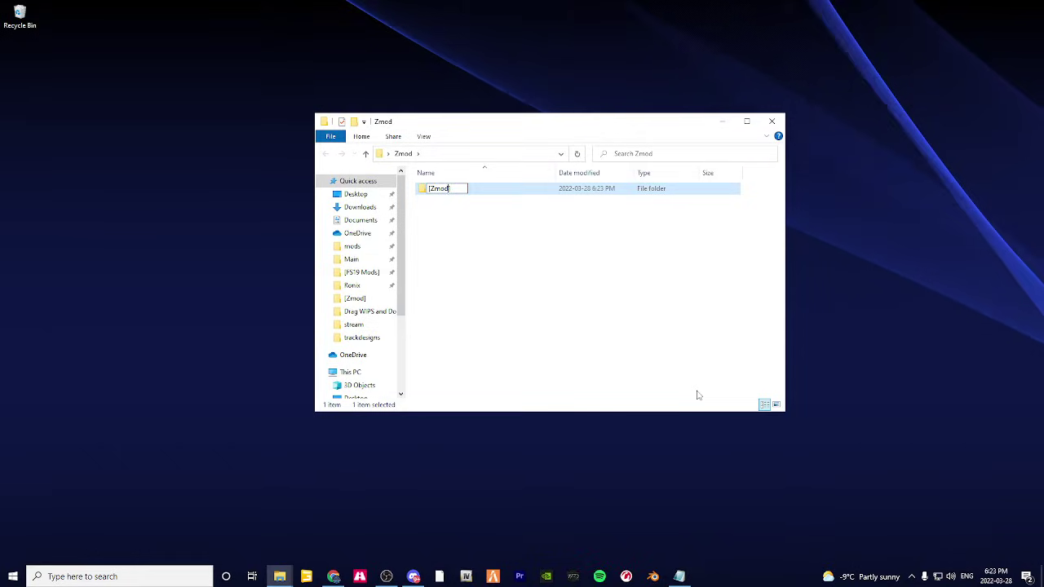
{"action": "key", "text": "BackSpace"}
{"action": "key", "text": "BackSpace"}
{"action": "key", "text": "BackSpace"}
{"action": "key", "text": "BackSpace"}
{"action": "key", "text": "BackSpace"}
{"action": "type", "text": "Pa"}
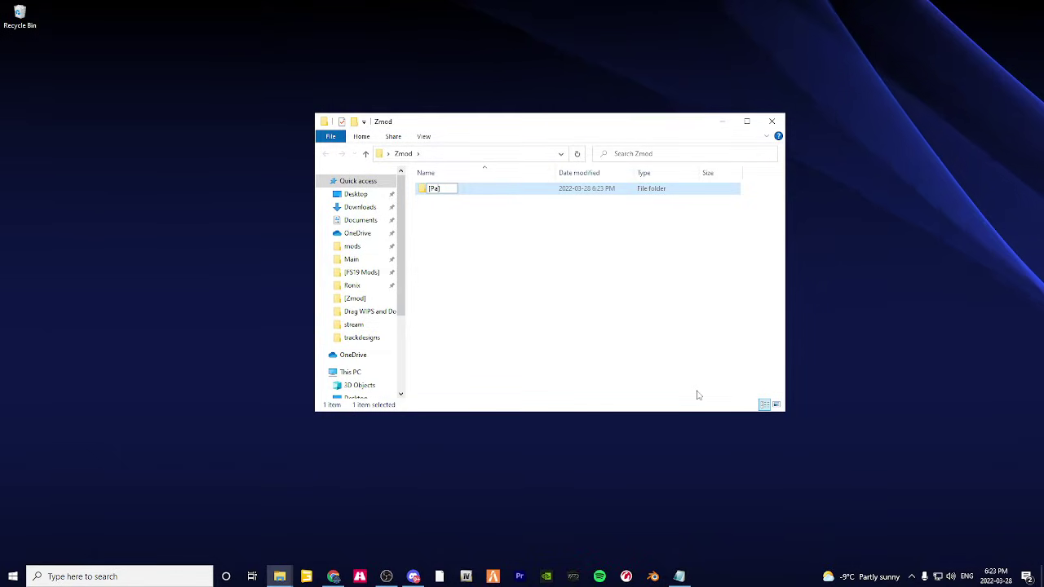
{"action": "type", "text": "rts]"}
{"action": "key", "text": "Return"}
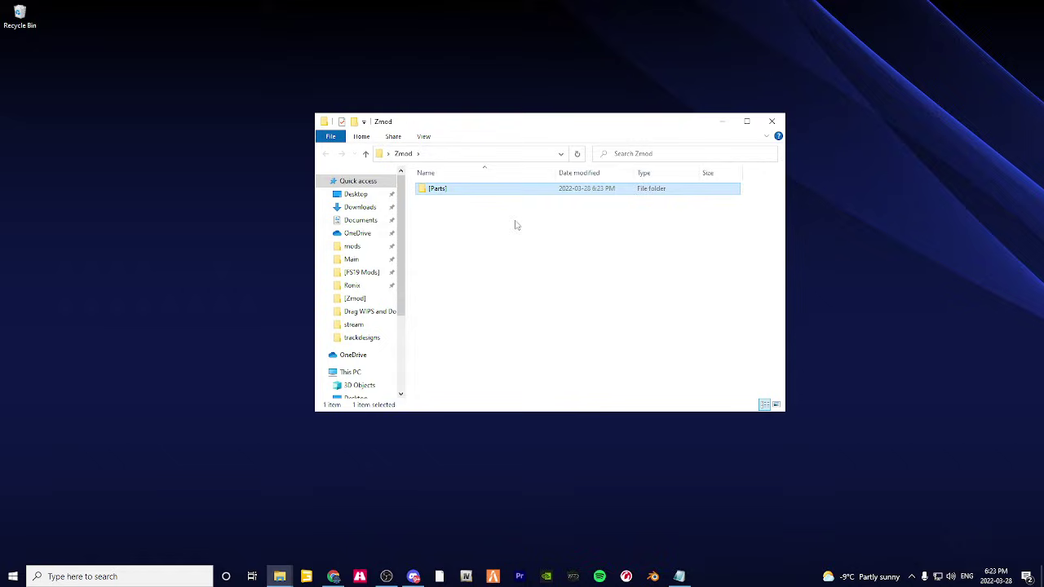
Create a second subfolder named Zmod and open it.
{"action": "right_click", "coordinate": [485, 237]}
{"action": "right_click", "coordinate": [449, 193]}
{"action": "right_click", "coordinate": [426, 243]}
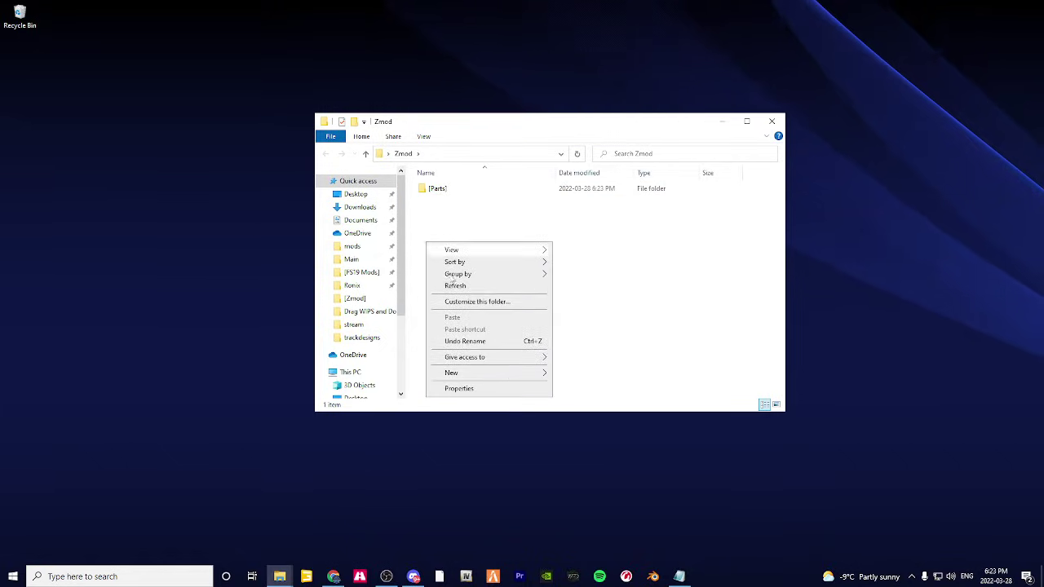
{"action": "mouse_move", "coordinate": [489, 372]}
{"action": "left_click", "coordinate": [608, 373]}
{"action": "type", "text": "Z"}
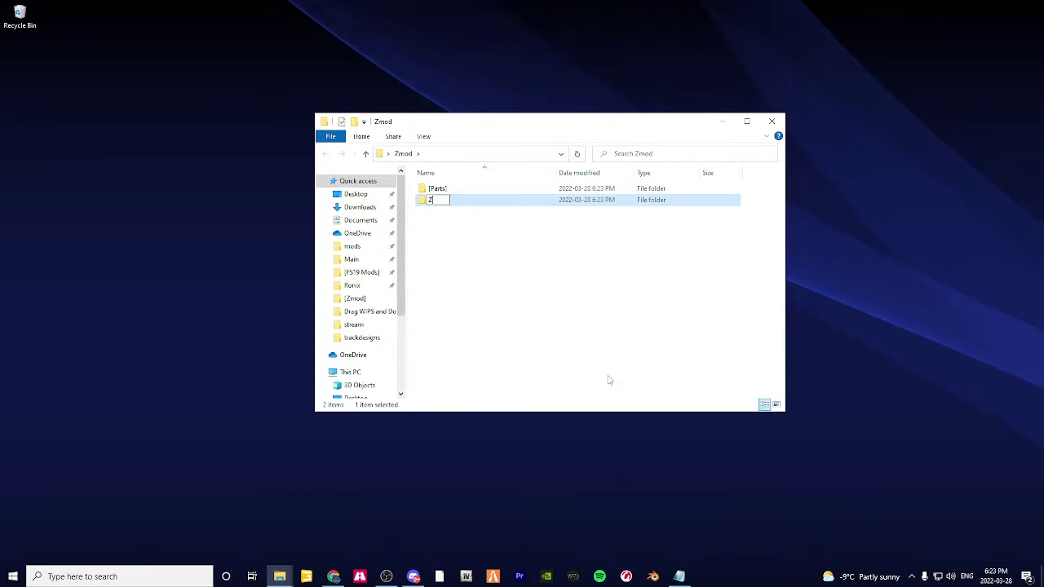
{"action": "type", "text": "mod"}
{"action": "key", "text": "Return"}
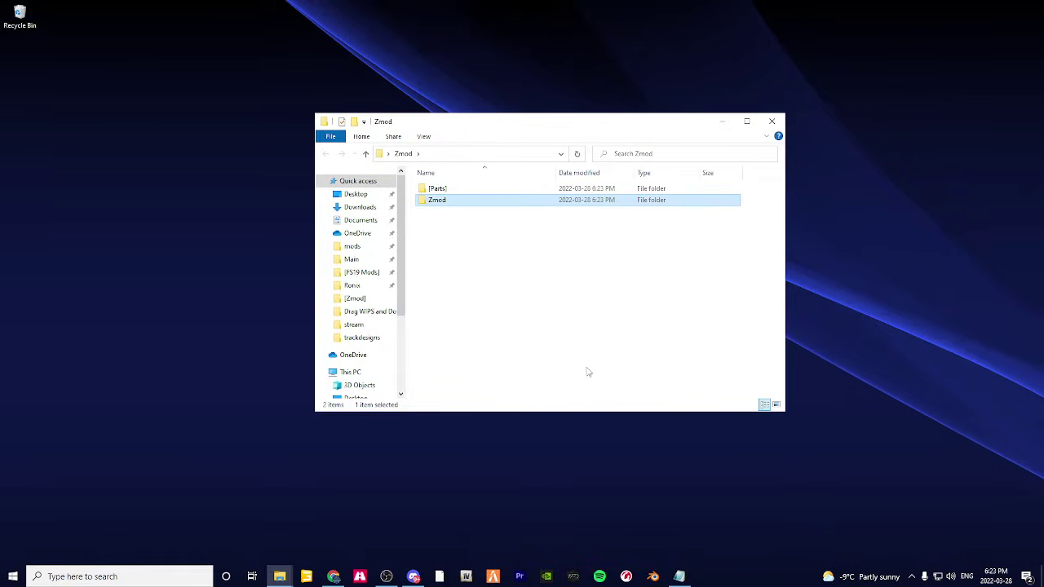
{"action": "double_click", "coordinate": [437, 200]}
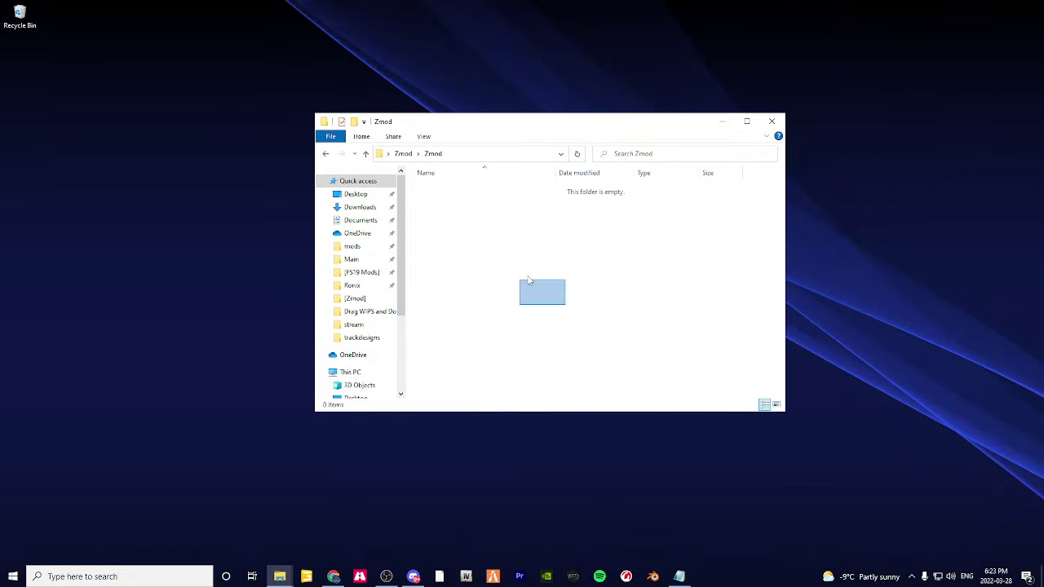
Download the 64-bit zmodeler3_x64 zip from zmodeler3.com in the browser.
{"action": "left_click", "coordinate": [333, 577]}
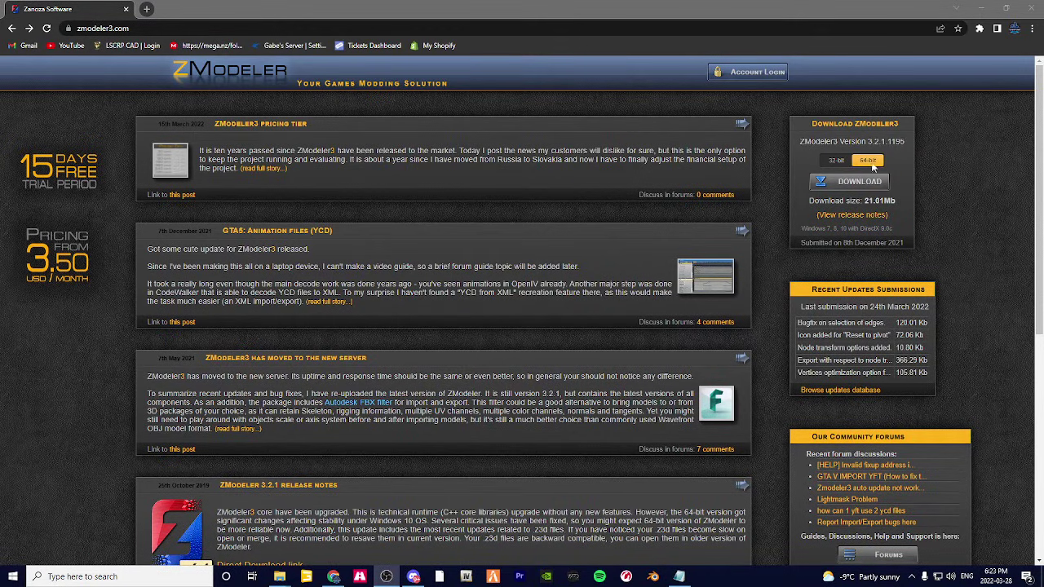
{"action": "left_click", "coordinate": [859, 179]}
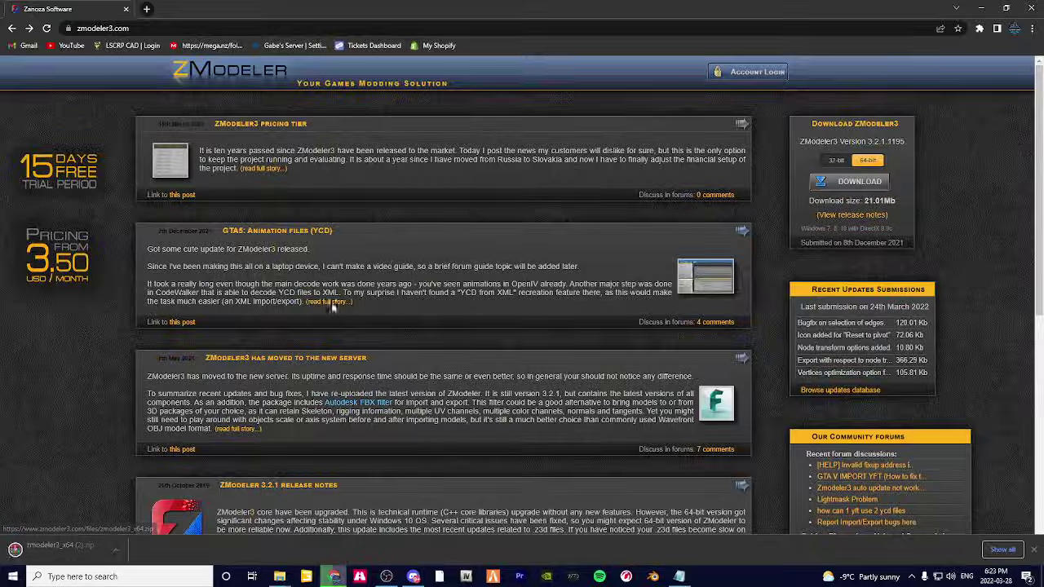
{"action": "left_click_drag", "start_coordinate": [522, 10], "coordinate": [1043, 24]}
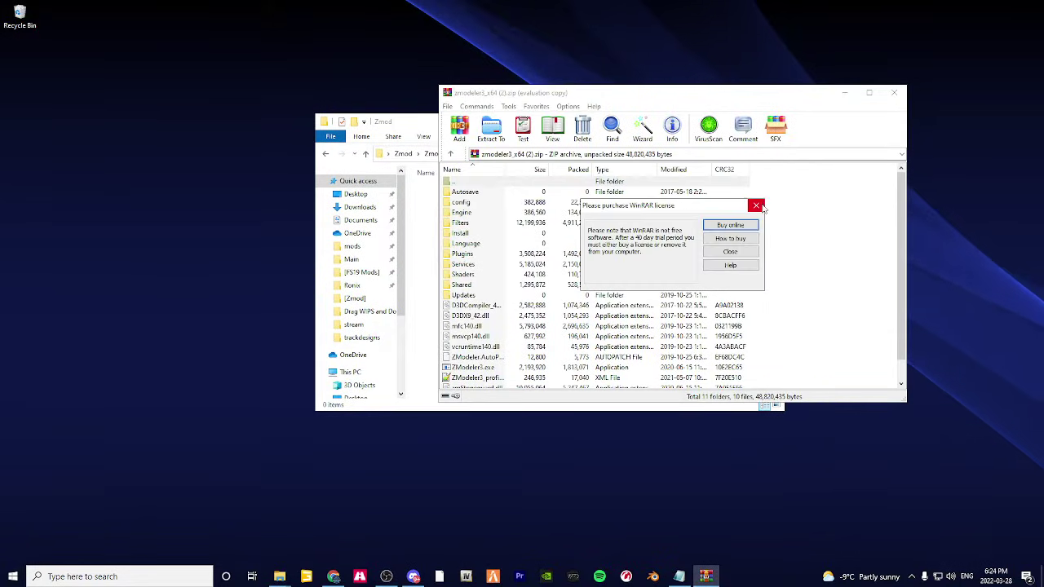
Dismiss the WinRAR reminder, tile both windows, and extract all 21 archive items into Zmod.
{"action": "left_click", "coordinate": [758, 206]}
{"action": "left_click_drag", "start_coordinate": [530, 93], "coordinate": [660, 84]}
{"action": "left_click_drag", "start_coordinate": [527, 129], "coordinate": [290, 94]}
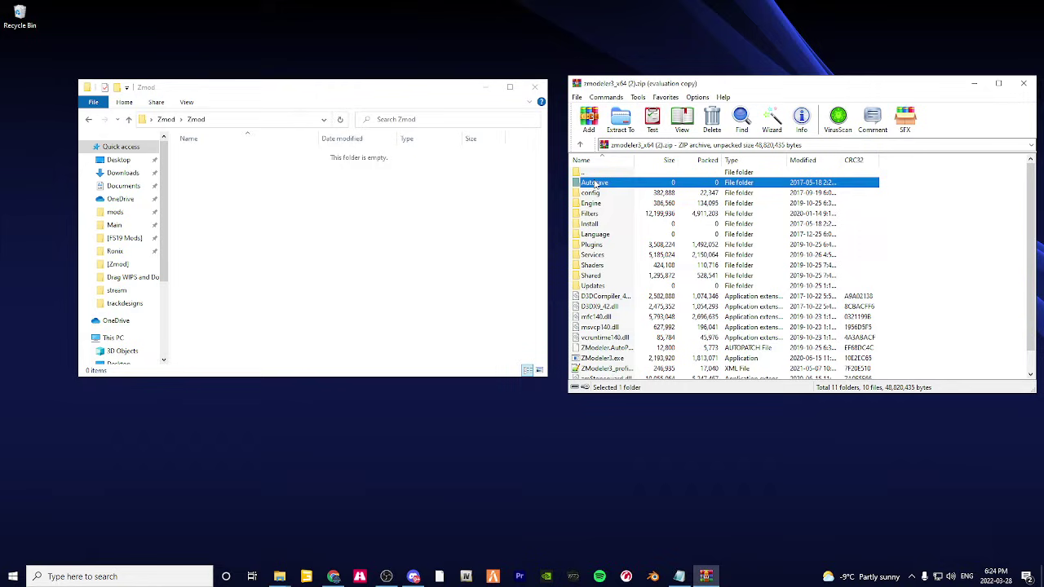
{"action": "left_click", "coordinate": [608, 183]}
{"action": "key", "text": "ctrl+a"}
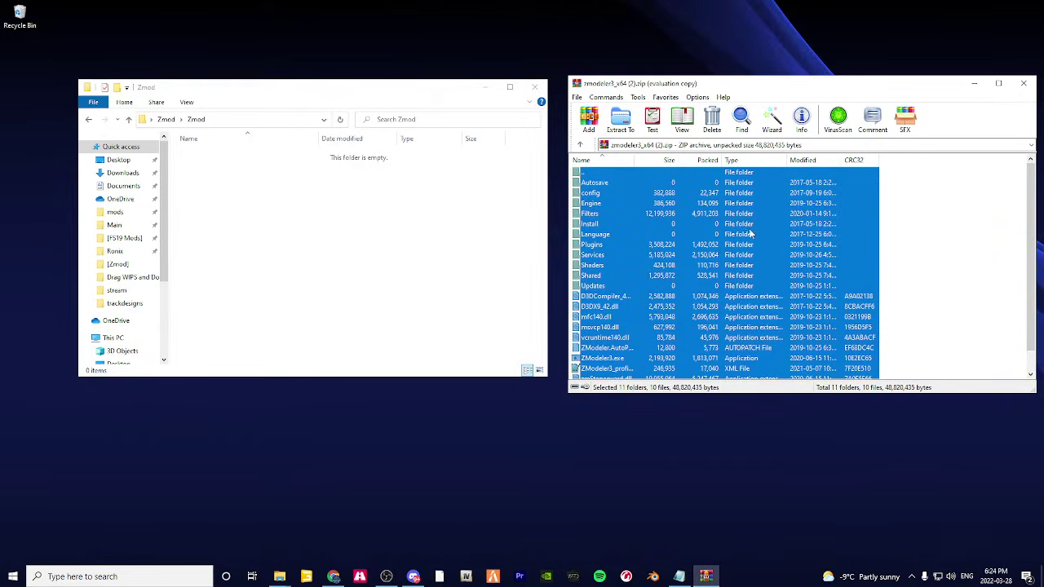
{"action": "left_click_drag", "start_coordinate": [361, 216], "coordinate": [361, 216]}
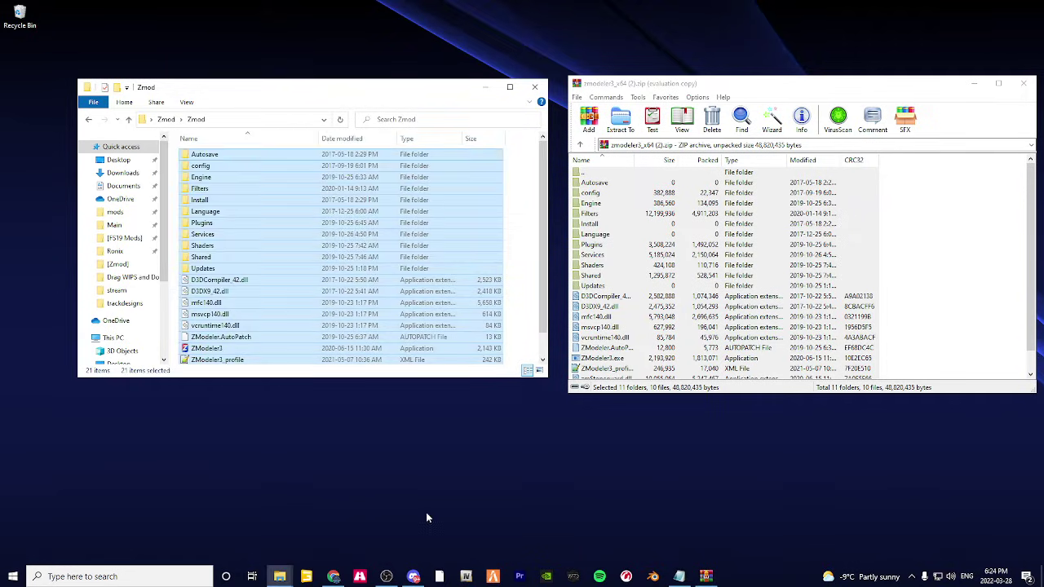
Unpin a file shortcut from the taskbar and select the ZModeler3 application.
{"action": "right_click", "coordinate": [440, 576]}
{"action": "left_click", "coordinate": [448, 556]}
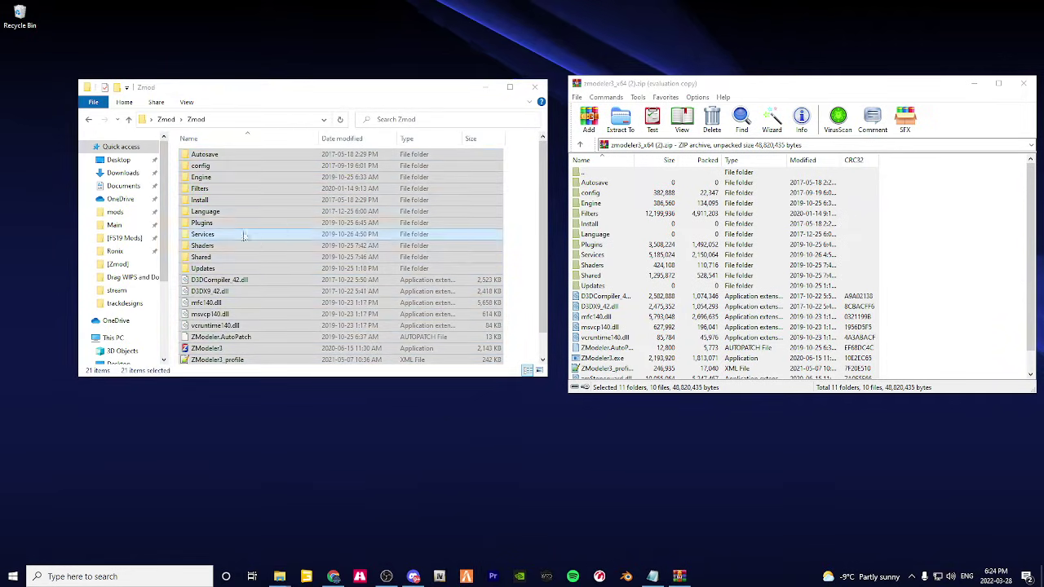
{"action": "left_click", "coordinate": [522, 318]}
{"action": "left_click", "coordinate": [269, 349]}
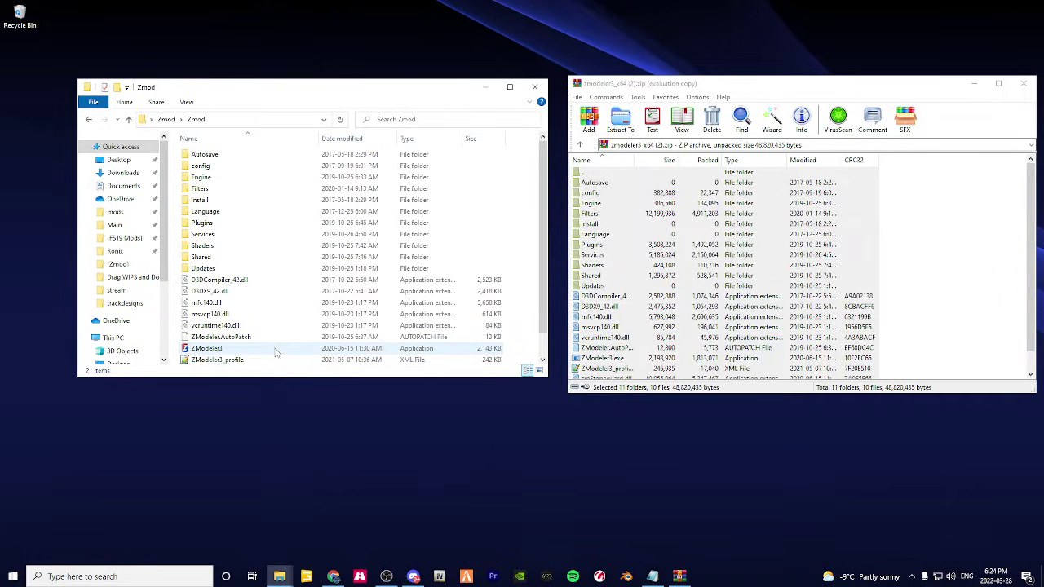
Launch ZModeler3 to its Rendering Device dialog and maximize the zmodeler3.com browser window.
{"action": "double_click", "coordinate": [273, 349]}
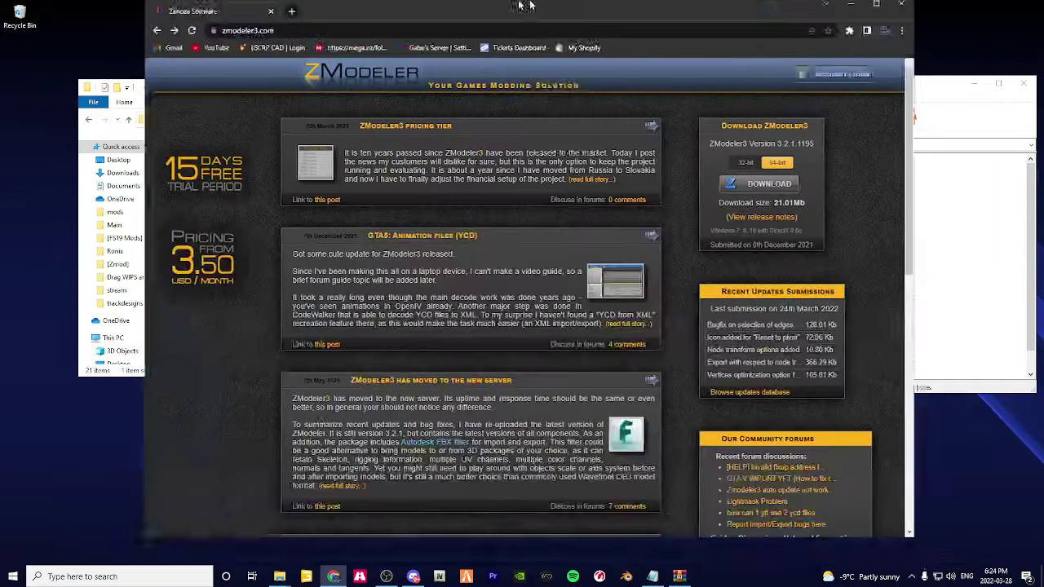
{"action": "double_click", "coordinate": [529, 6]}
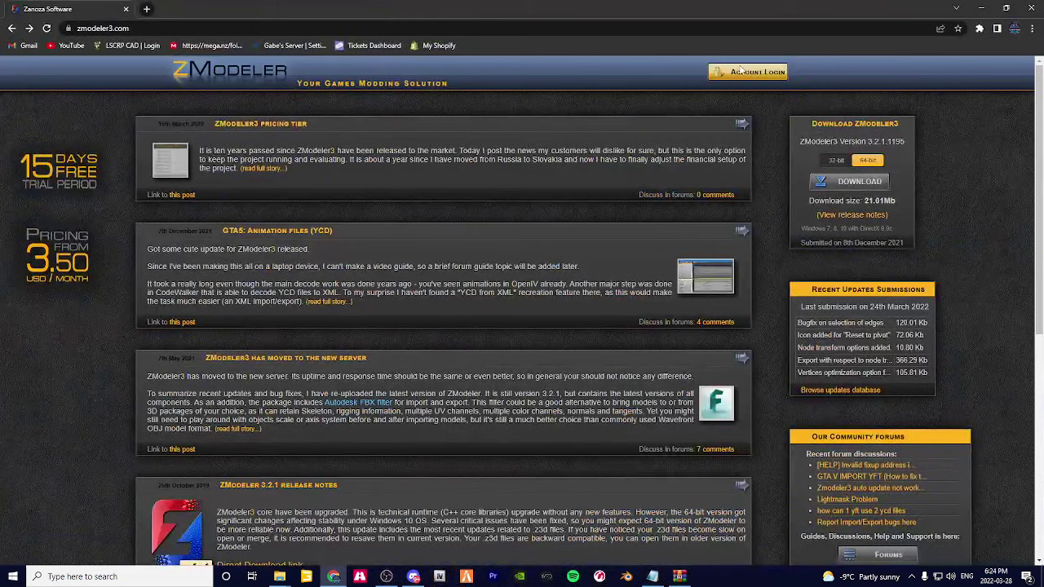
Log in to the zmodeler3.com account, accept ZModeler3's rendering device settings, and return to the browser.
{"action": "left_click", "coordinate": [740, 71]}
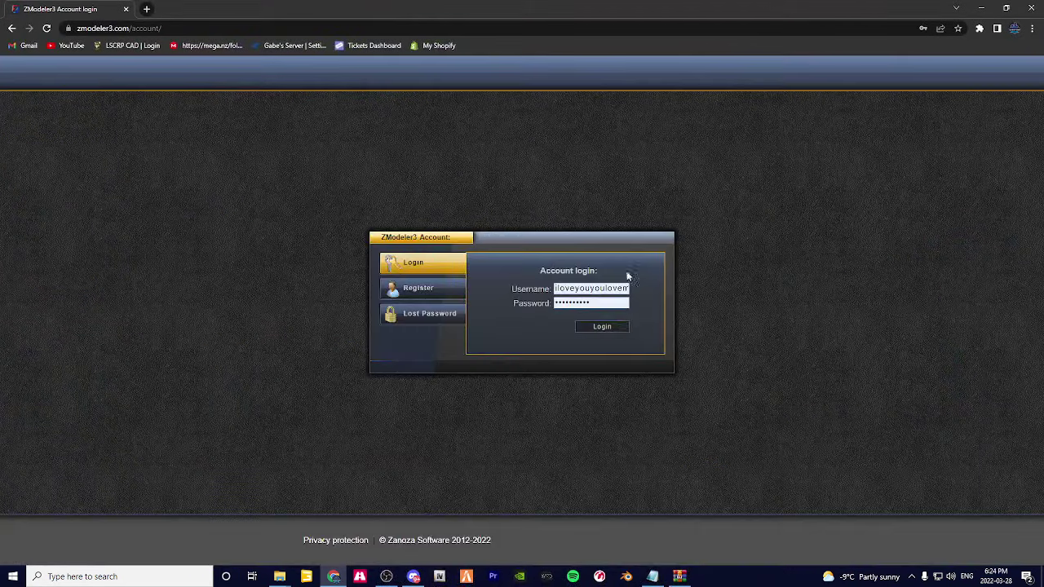
{"action": "left_click", "coordinate": [620, 327]}
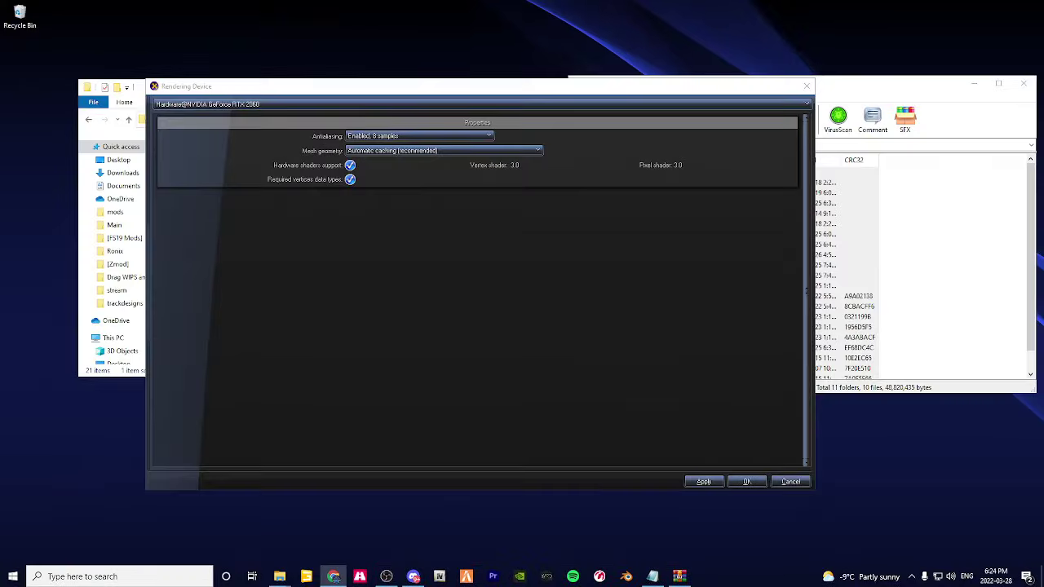
{"action": "left_click", "coordinate": [747, 482]}
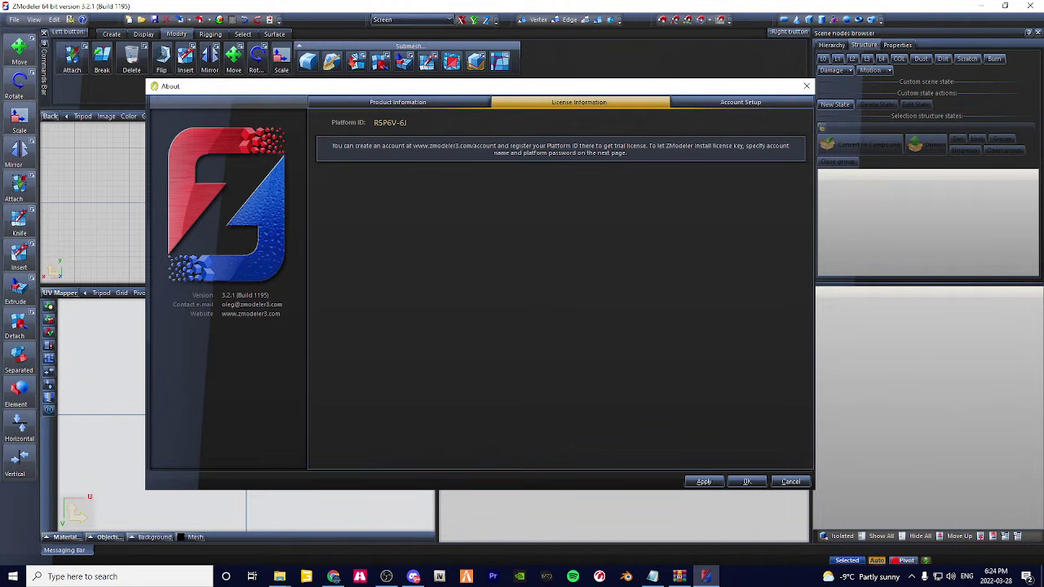
{"action": "key", "text": "alt+Tab"}
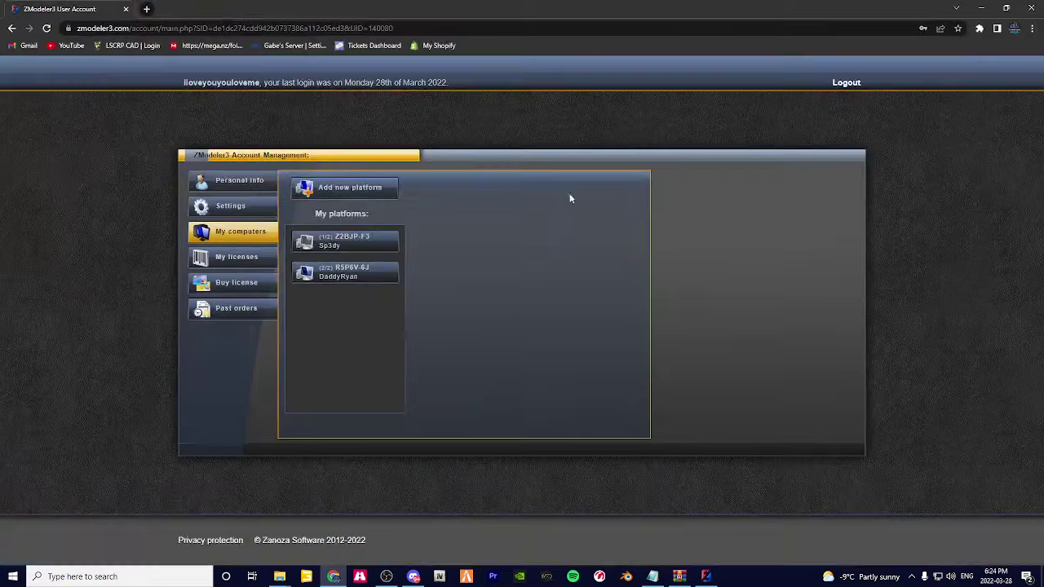
Open the second registered computer's details and go to its license purchase page.
{"action": "left_click", "coordinate": [349, 275]}
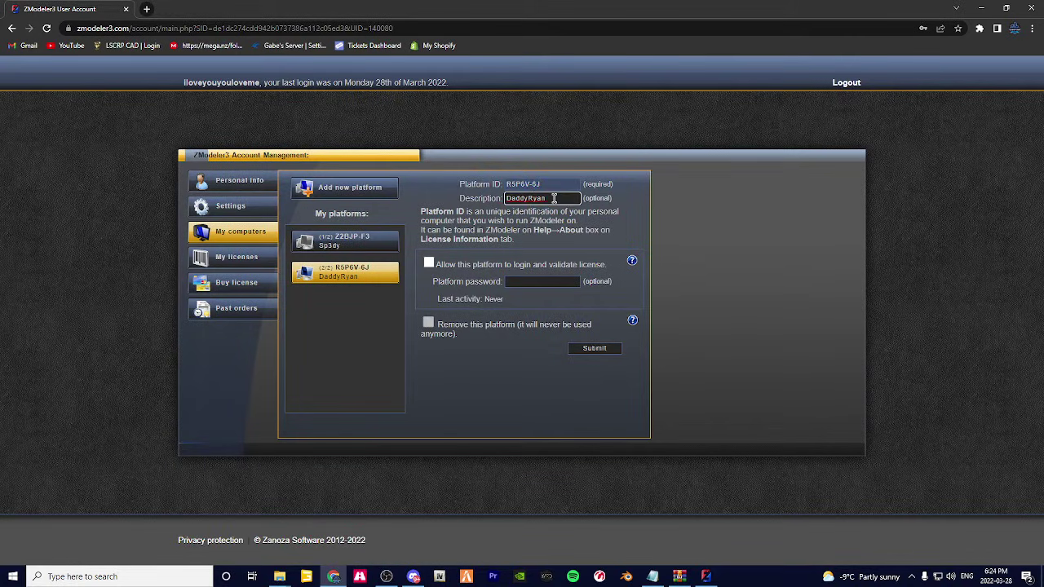
{"action": "left_click_drag", "start_coordinate": [459, 198], "coordinate": [490, 198]}
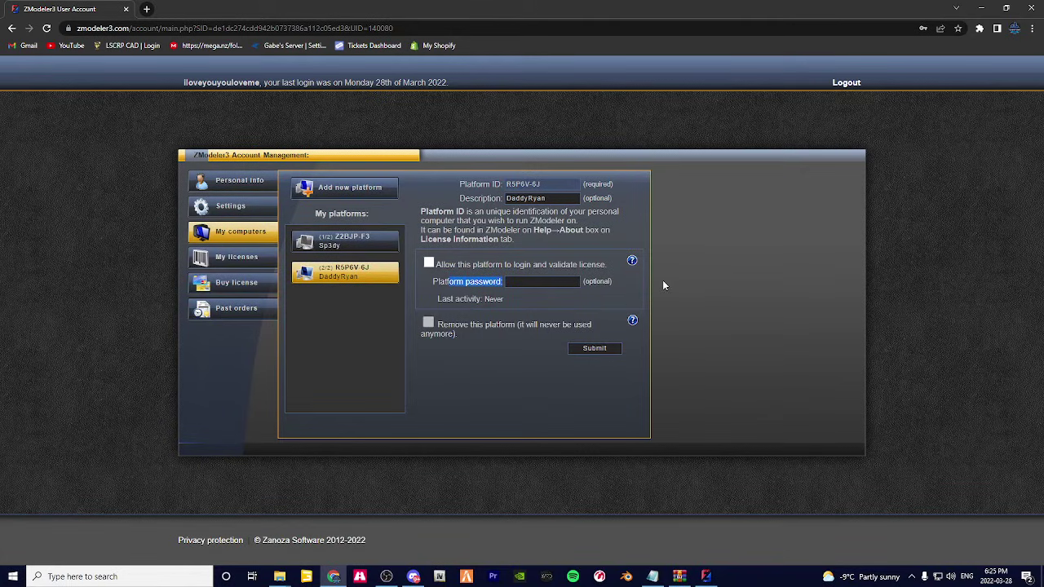
{"action": "left_click", "coordinate": [240, 291]}
{"action": "scroll", "coordinate": [356, 290], "scroll_direction": "down", "scroll_amount": 5}
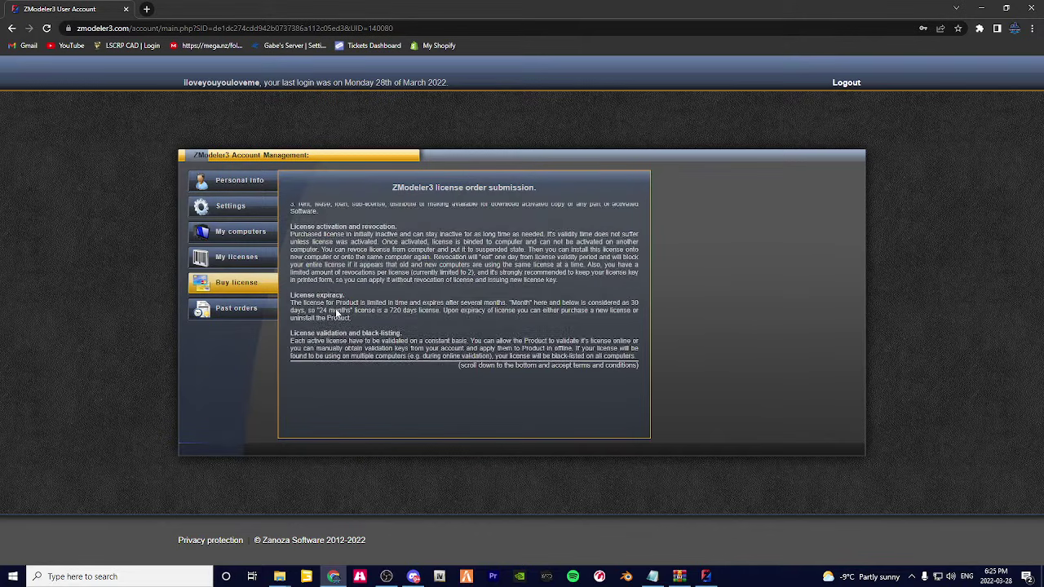
Accept the terms, choose PayPal and the 24-month $84.00 USD license, then view My licenses.
{"action": "left_click", "coordinate": [297, 349]}
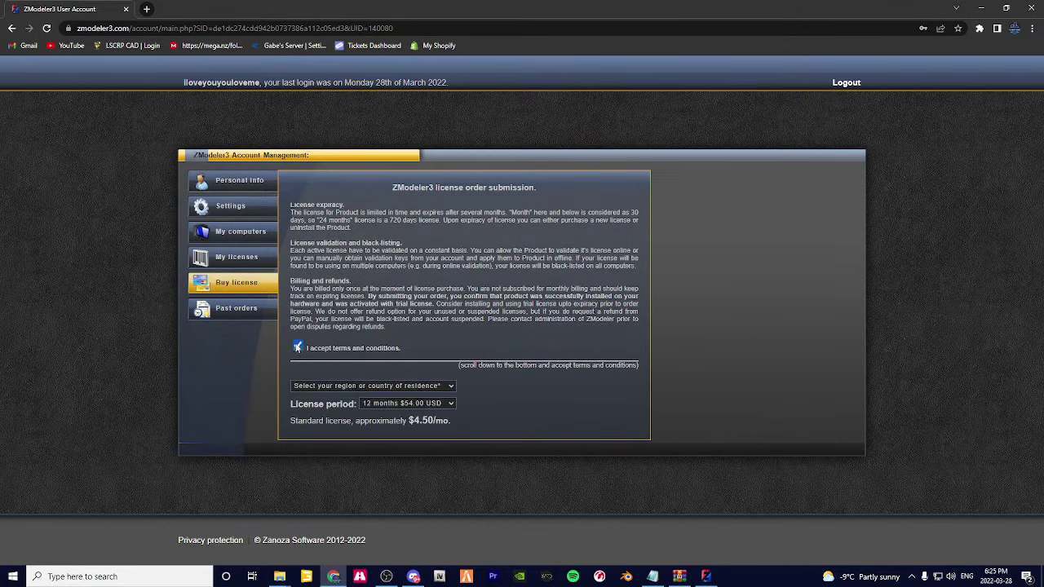
{"action": "left_click", "coordinate": [389, 385]}
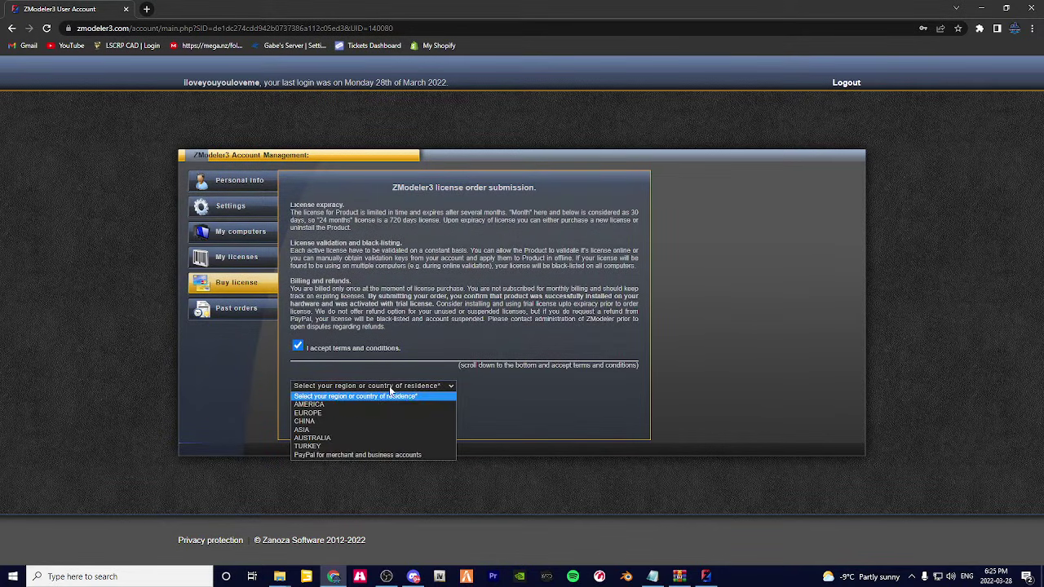
{"action": "left_click", "coordinate": [326, 455]}
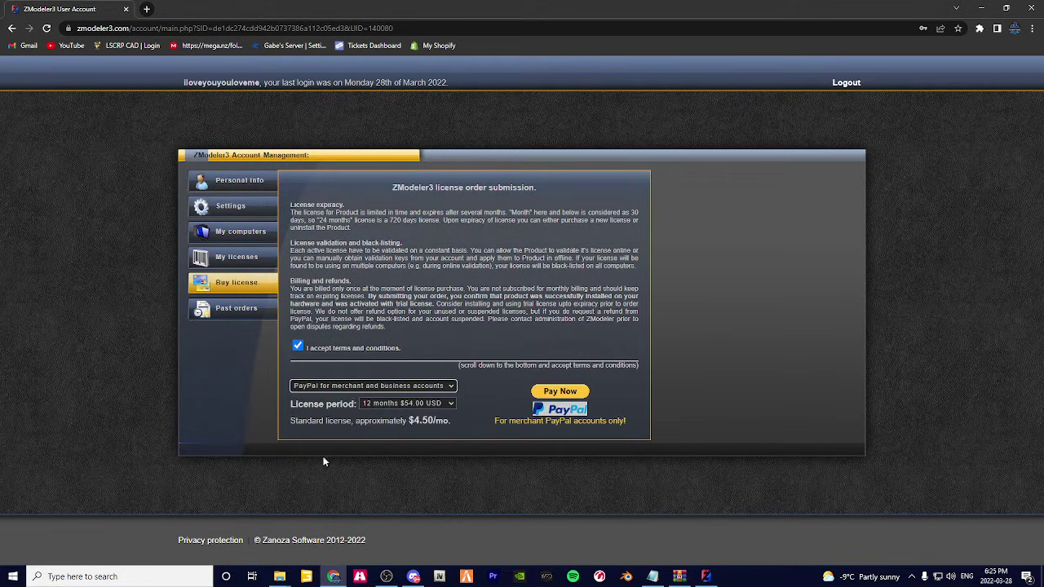
{"action": "left_click", "coordinate": [388, 403]}
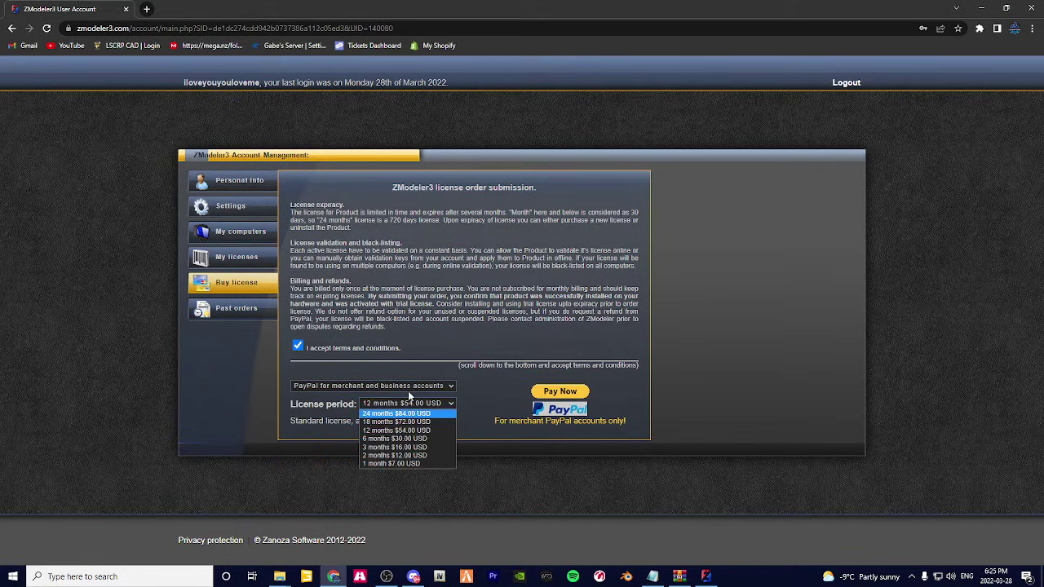
{"action": "left_click", "coordinate": [408, 403]}
{"action": "left_click", "coordinate": [410, 403]}
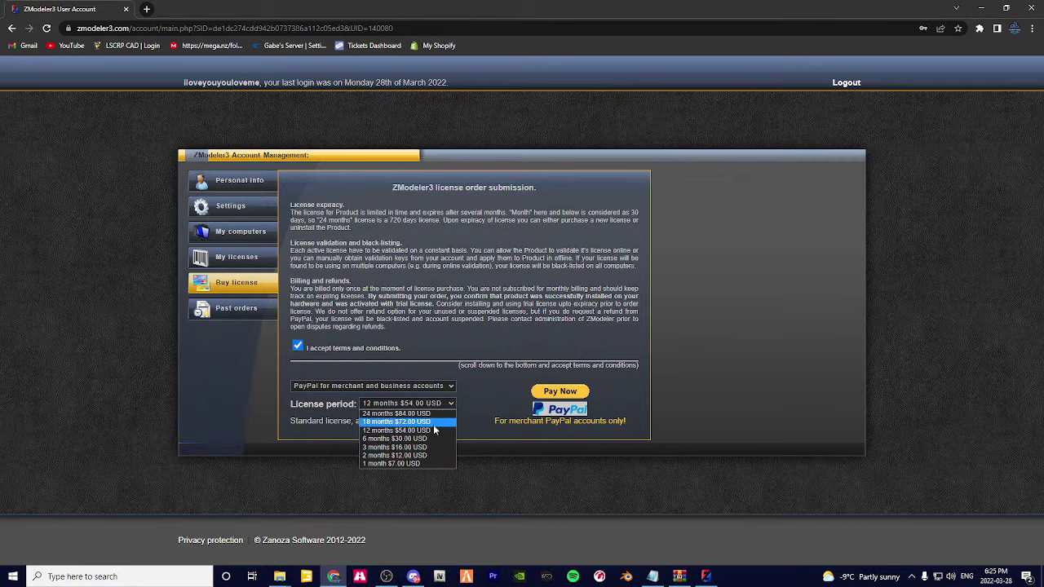
{"action": "left_click", "coordinate": [432, 417]}
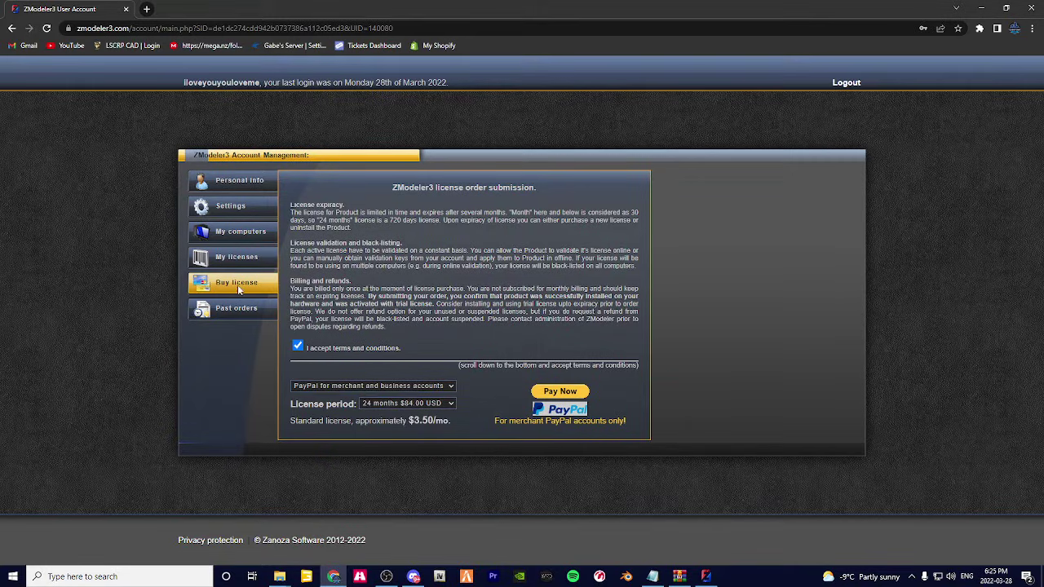
{"action": "left_click", "coordinate": [237, 257]}
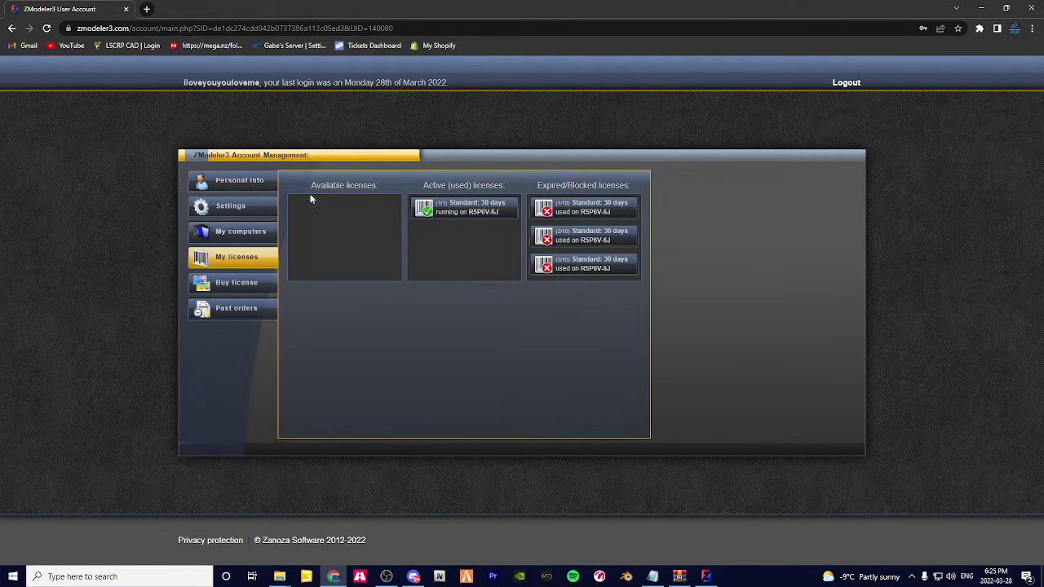
Open the active Standard license's details and compare them with ZModeler3's license information.
{"action": "left_click", "coordinate": [460, 214]}
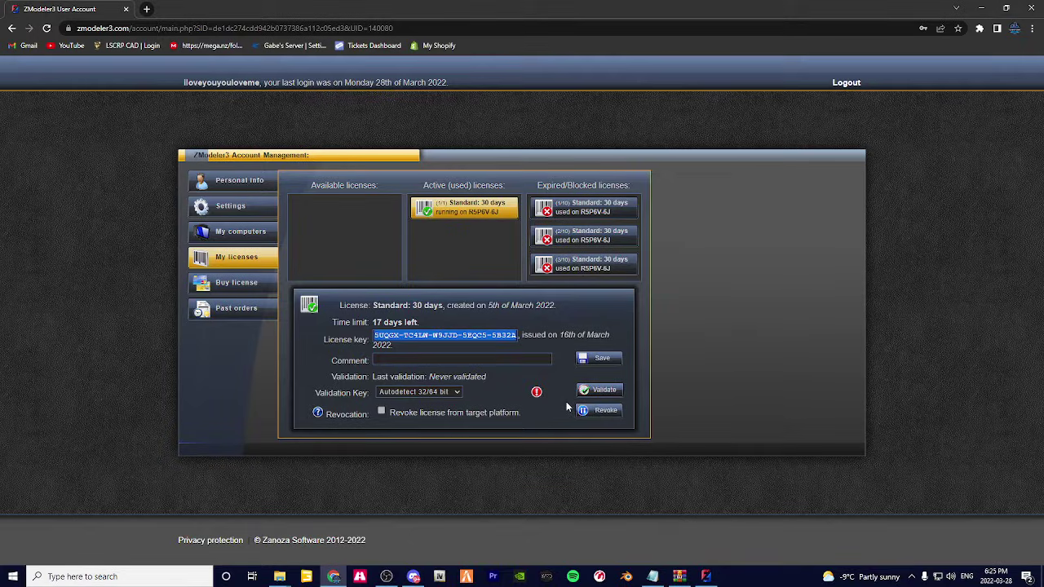
{"action": "key", "text": "alt+Tab"}
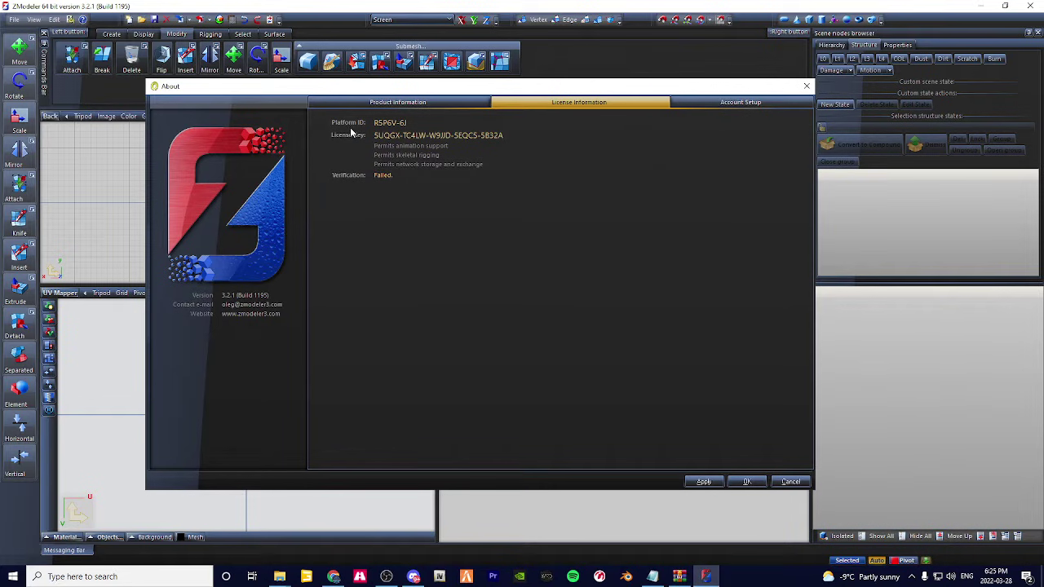
{"action": "key", "text": "alt+Tab"}
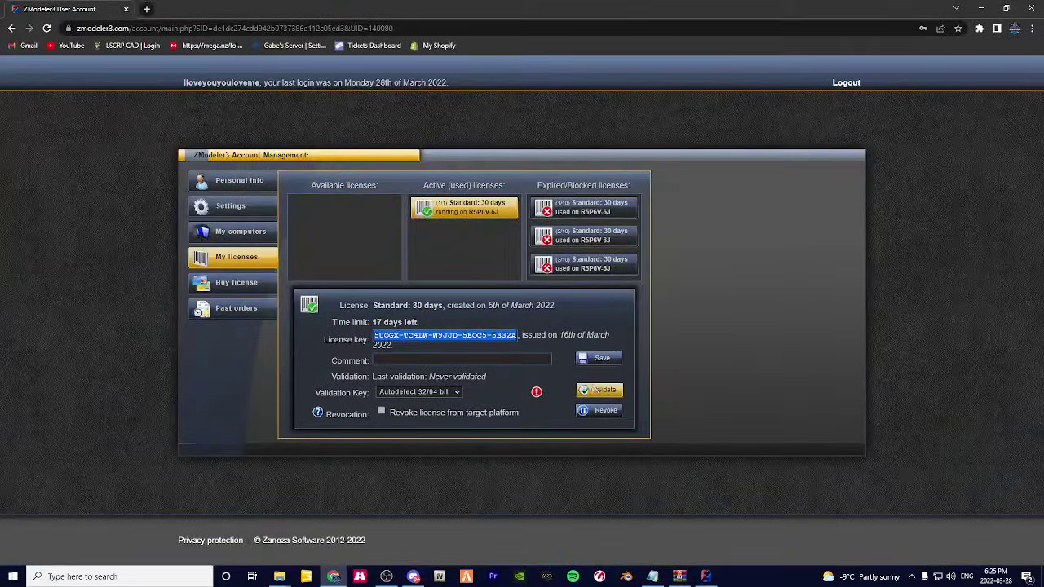
Generate a validation key for the active license and check it against ZModeler3.
{"action": "left_click", "coordinate": [589, 393]}
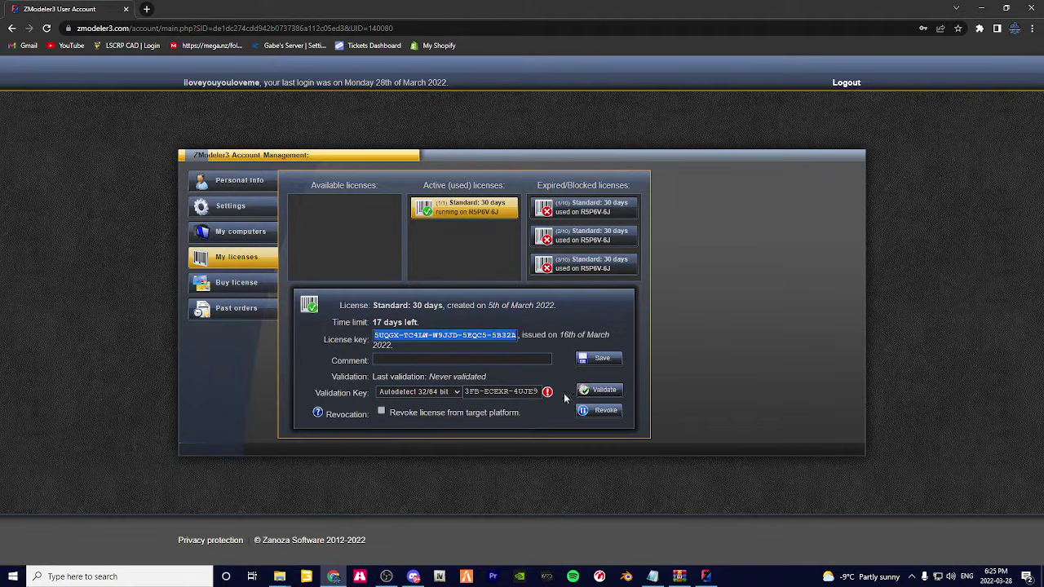
{"action": "left_click_drag", "start_coordinate": [537, 393], "coordinate": [482, 399]}
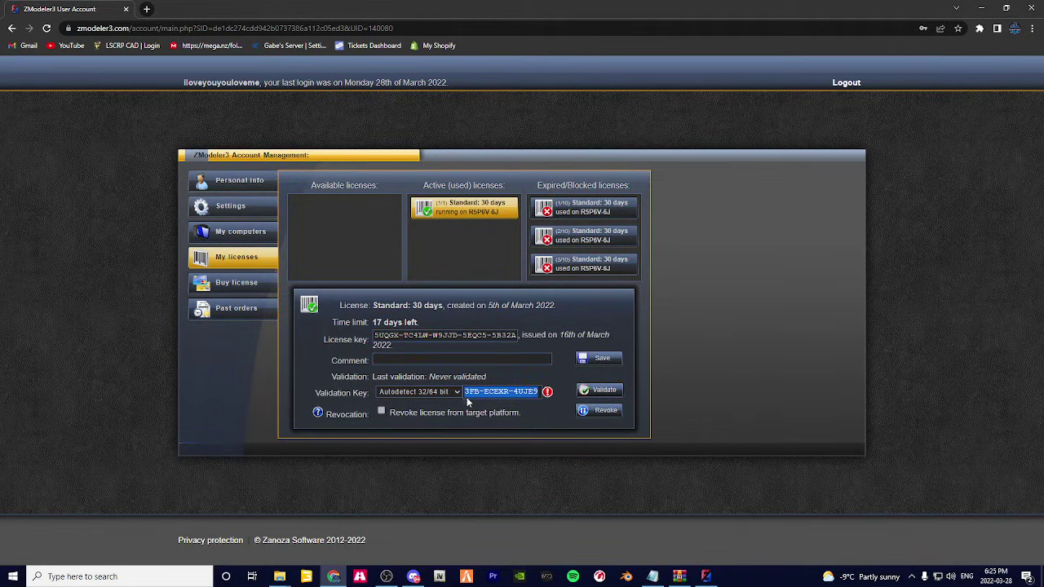
{"action": "key", "text": "alt+Tab"}
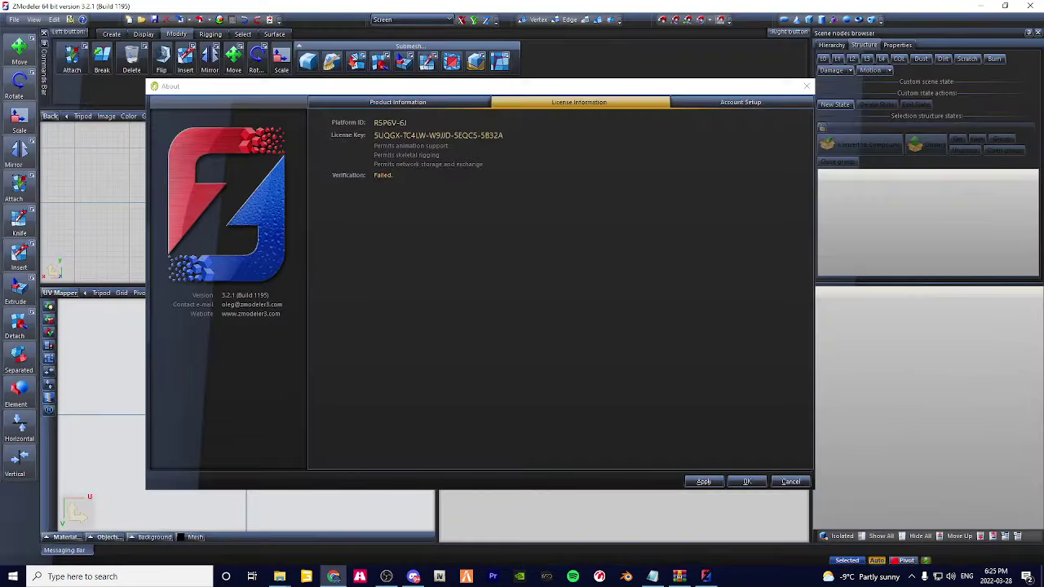
{"action": "key", "text": "alt+Tab"}
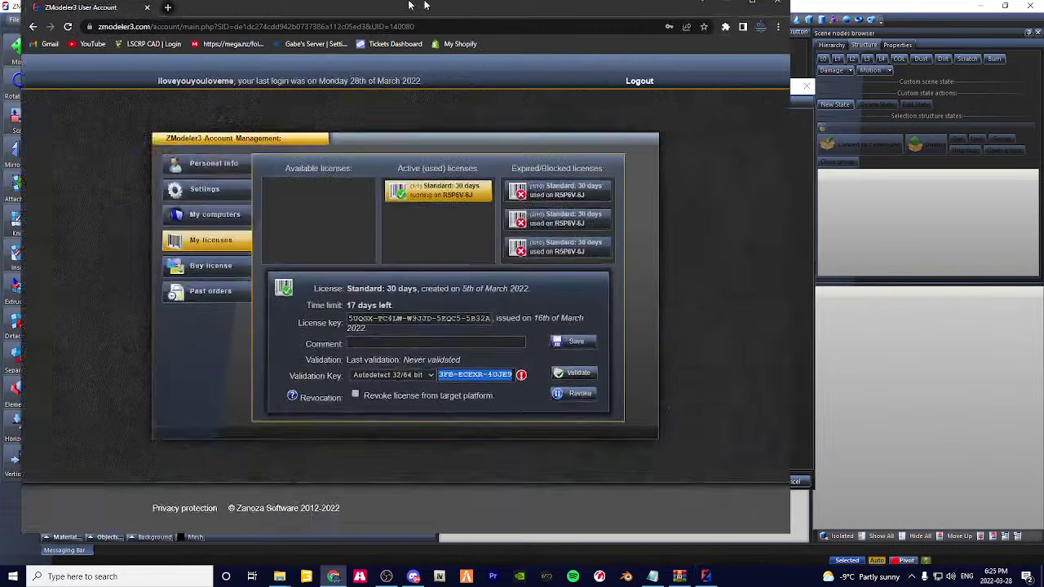
Pick the 32-bit platform version for the validation key and select the entire key.
{"action": "left_click", "coordinate": [438, 393]}
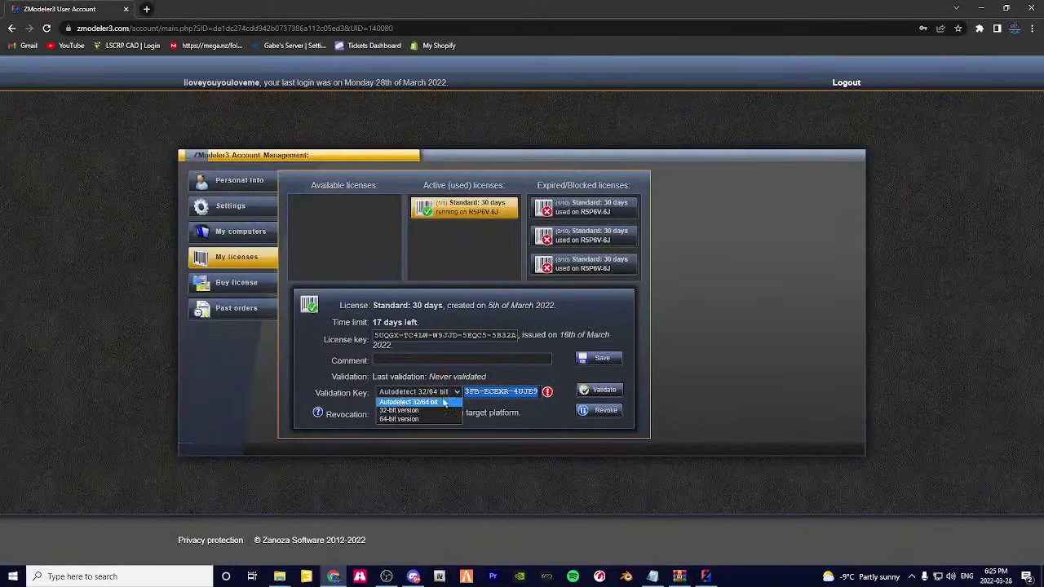
{"action": "left_click", "coordinate": [396, 411]}
{"action": "left_click", "coordinate": [421, 392]}
{"action": "left_click", "coordinate": [604, 392]}
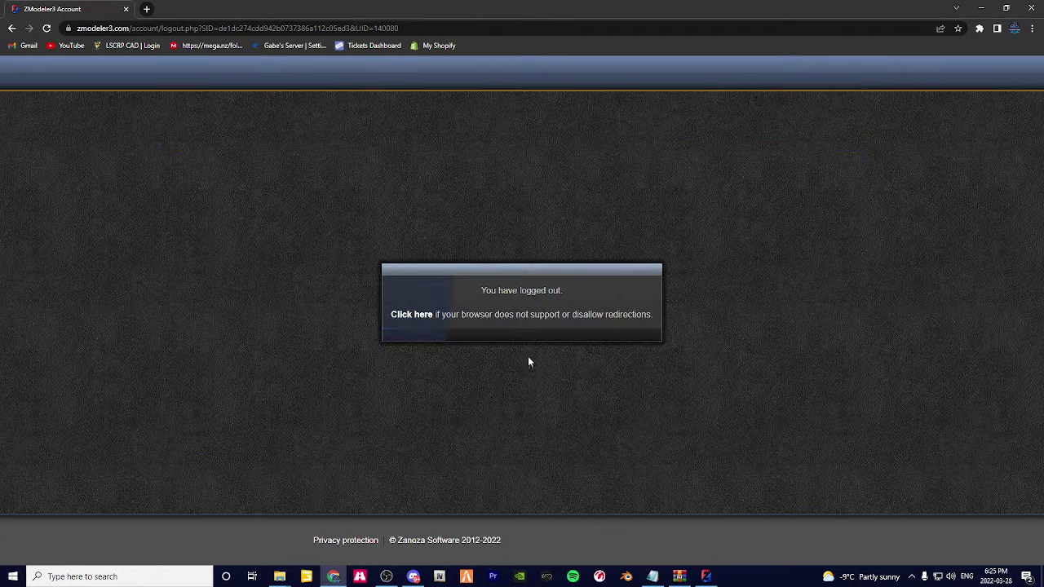
{"action": "left_click", "coordinate": [432, 393]}
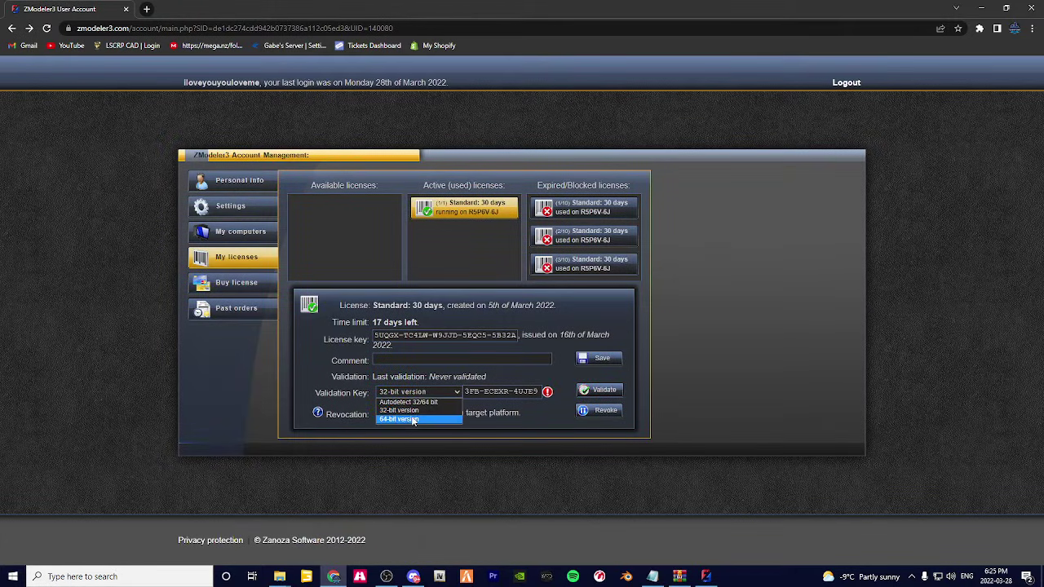
{"action": "triple_click", "coordinate": [532, 389]}
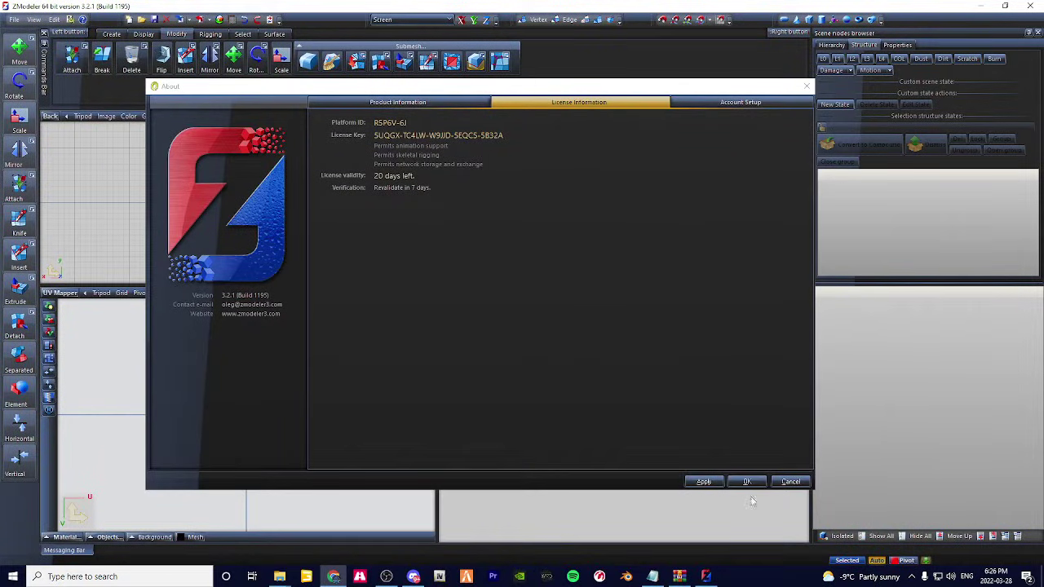
Close the license window, pin ZModeler3 to the taskbar via Task Manager, then close Task Manager.
{"action": "left_click", "coordinate": [745, 481]}
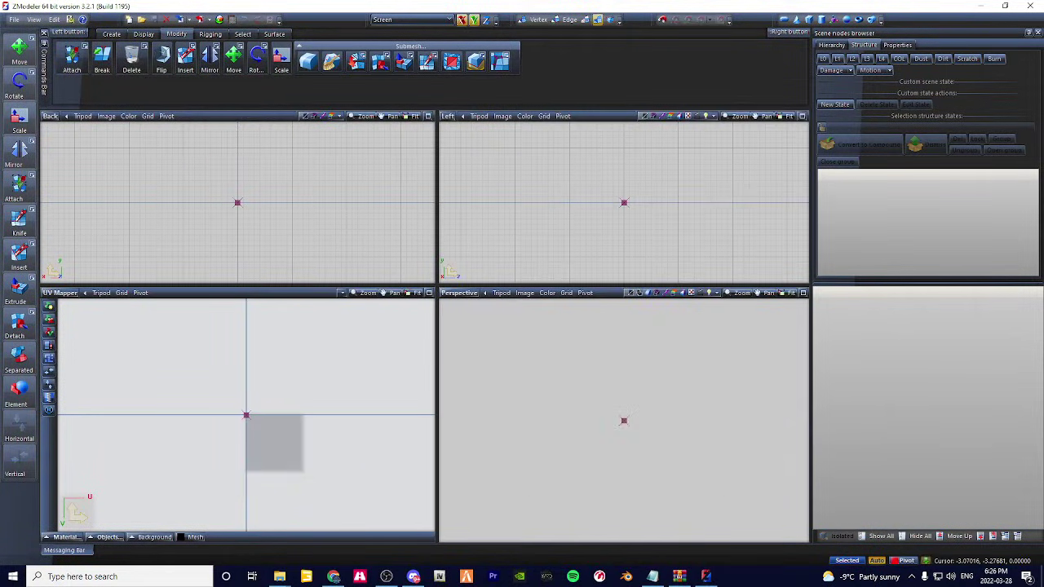
{"action": "right_click", "coordinate": [744, 575]}
{"action": "left_click", "coordinate": [783, 536]}
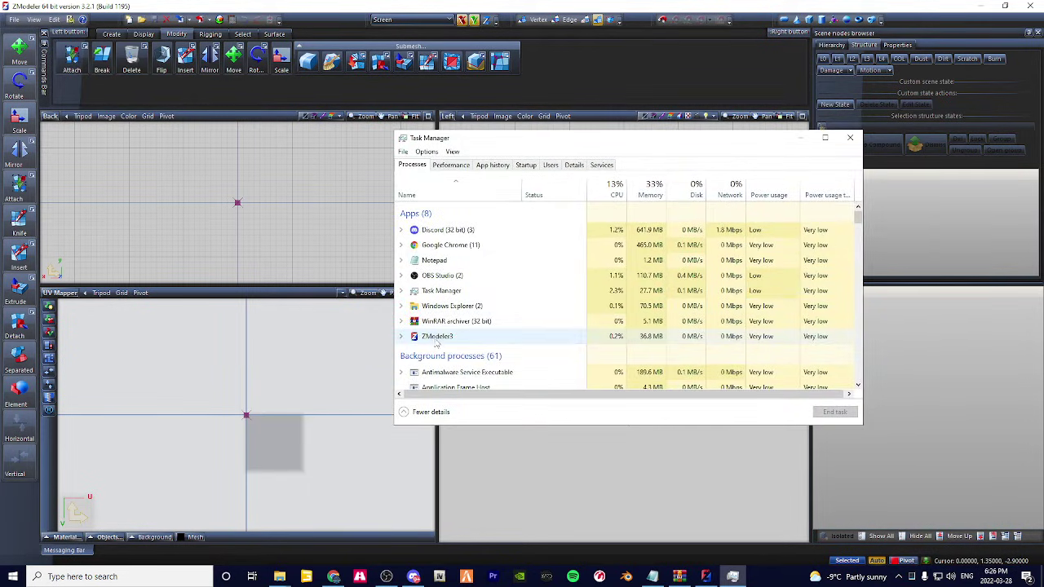
{"action": "left_click", "coordinate": [478, 338]}
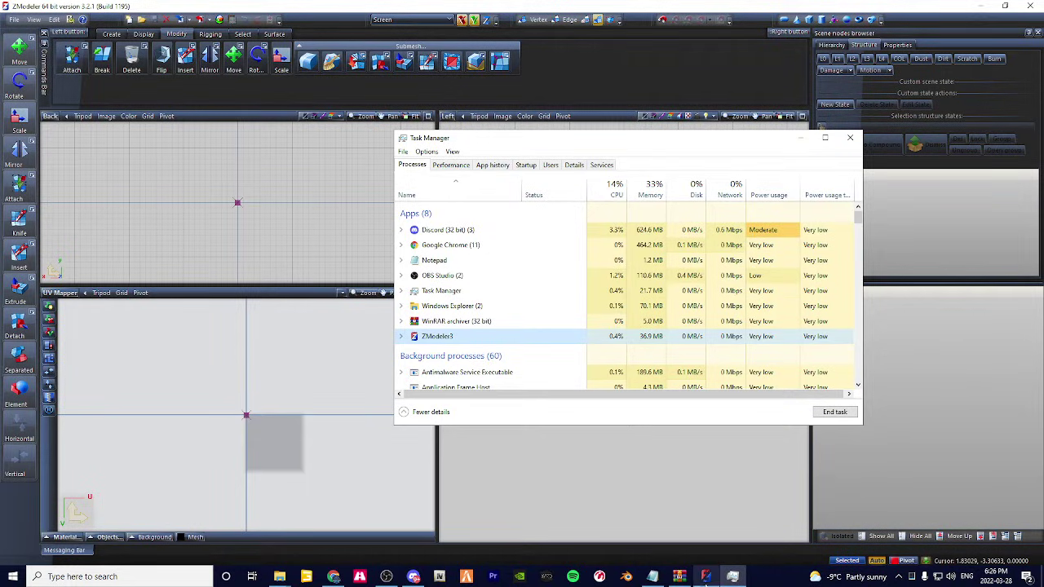
{"action": "right_click", "coordinate": [706, 576]}
{"action": "left_click", "coordinate": [687, 536]}
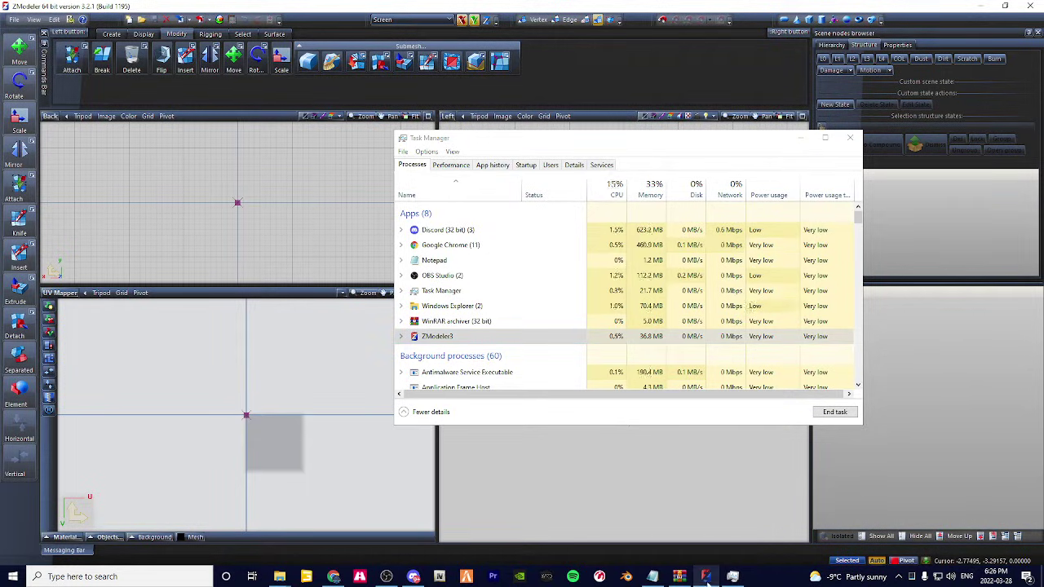
{"action": "left_click", "coordinate": [850, 137]}
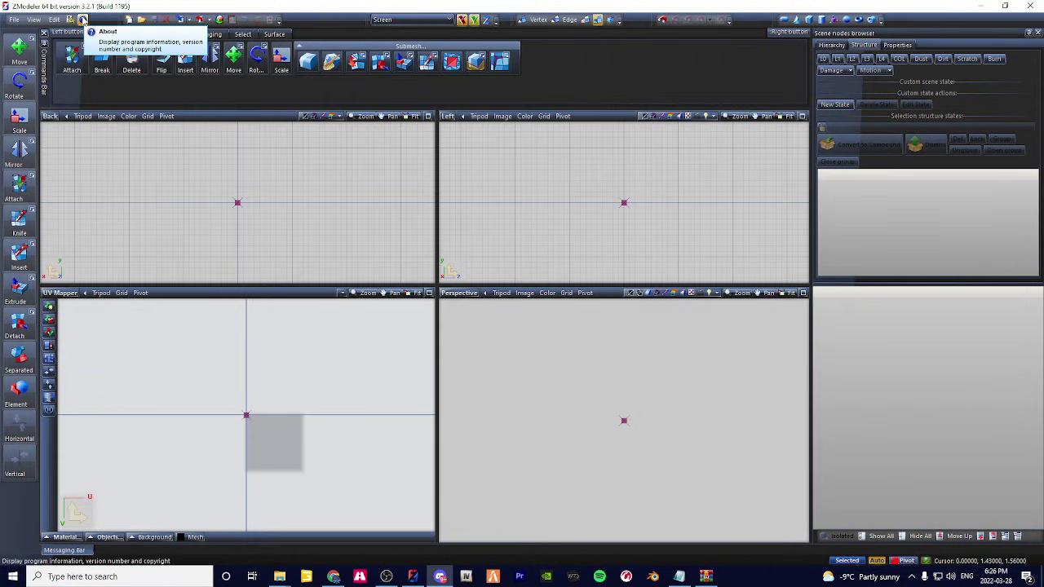
Open the program settings and expand Colors > User Interface Elements.
{"action": "left_click", "coordinate": [83, 19]}
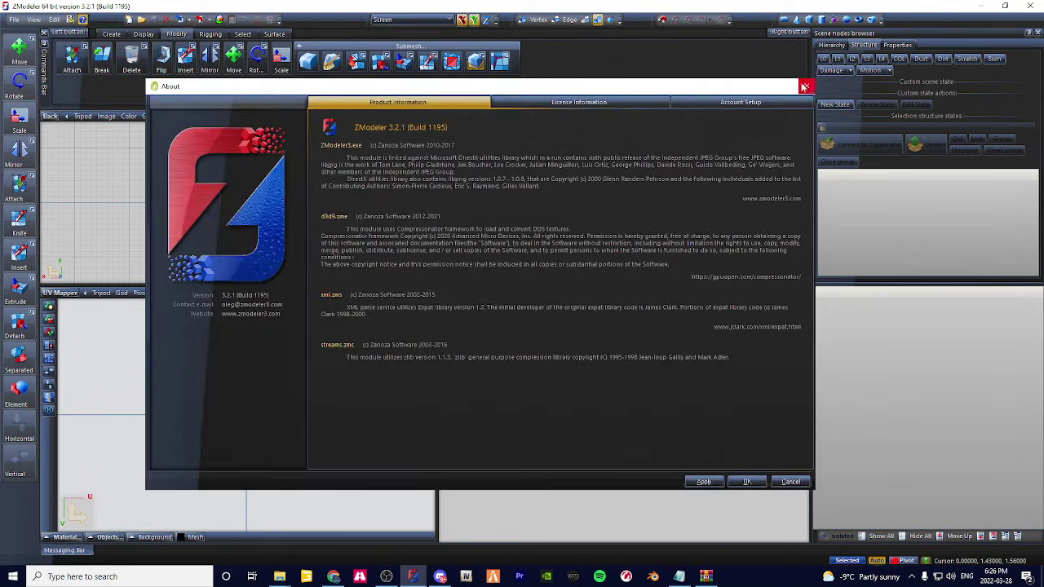
{"action": "left_click", "coordinate": [806, 86]}
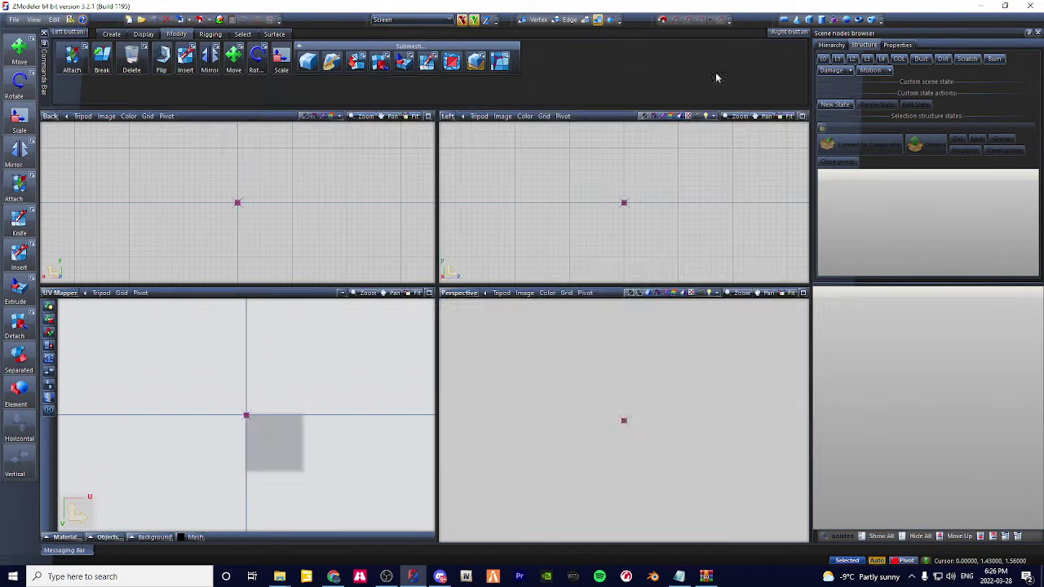
{"action": "left_click", "coordinate": [70, 19]}
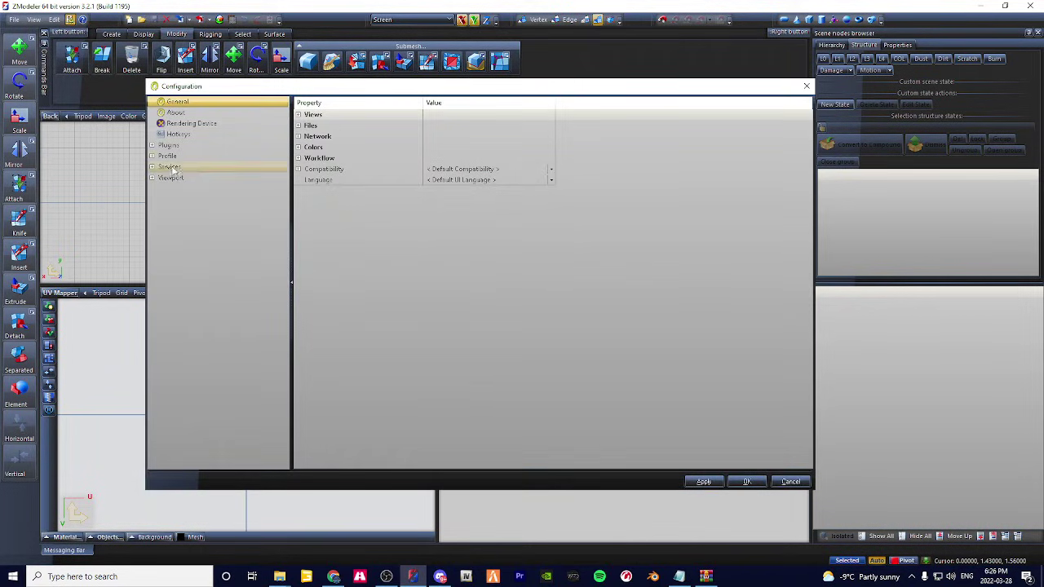
{"action": "left_click", "coordinate": [299, 148]}
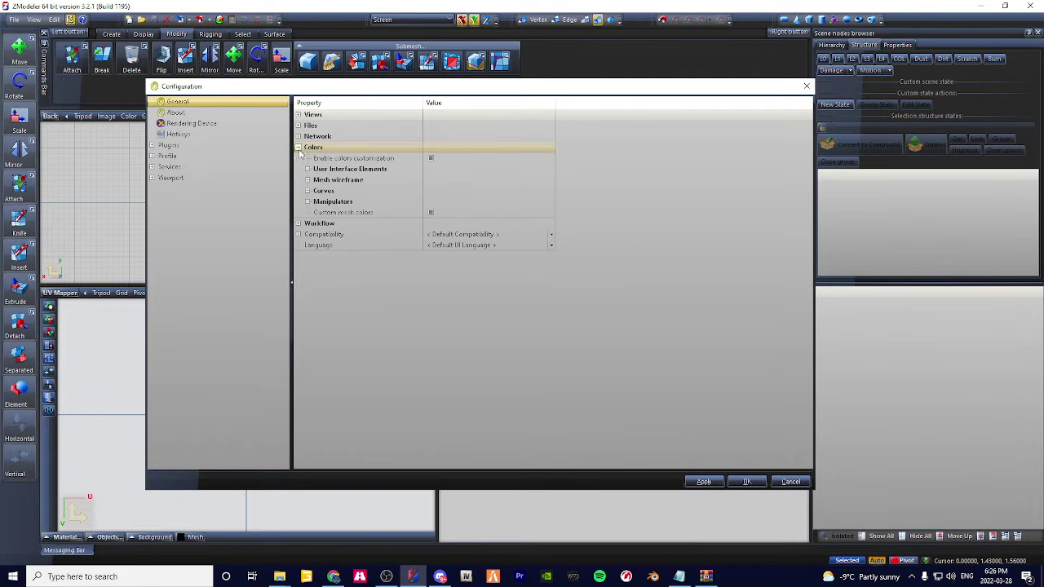
{"action": "left_click", "coordinate": [307, 179]}
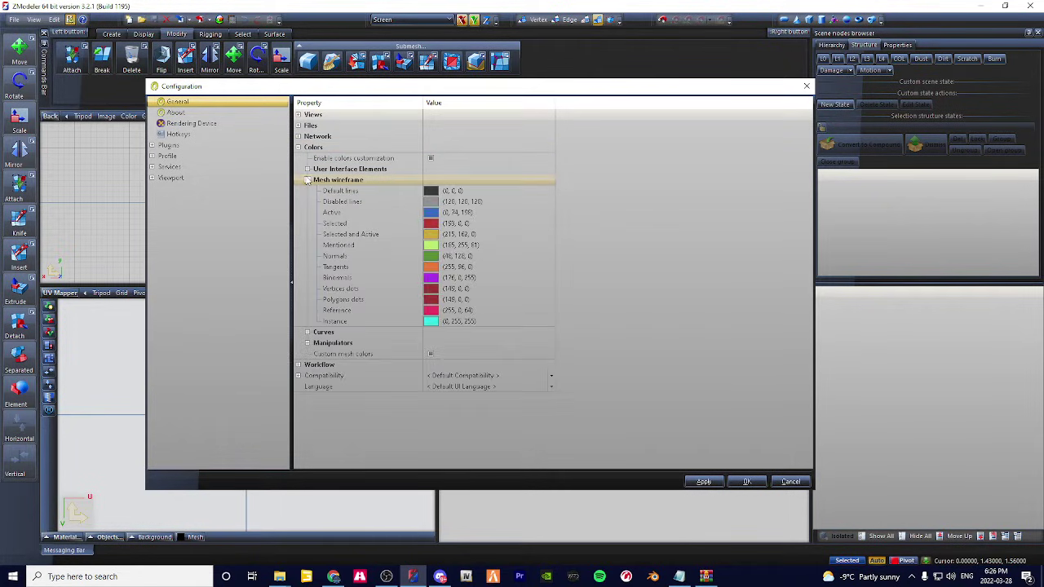
{"action": "left_click", "coordinate": [307, 169]}
{"action": "left_click", "coordinate": [306, 169]}
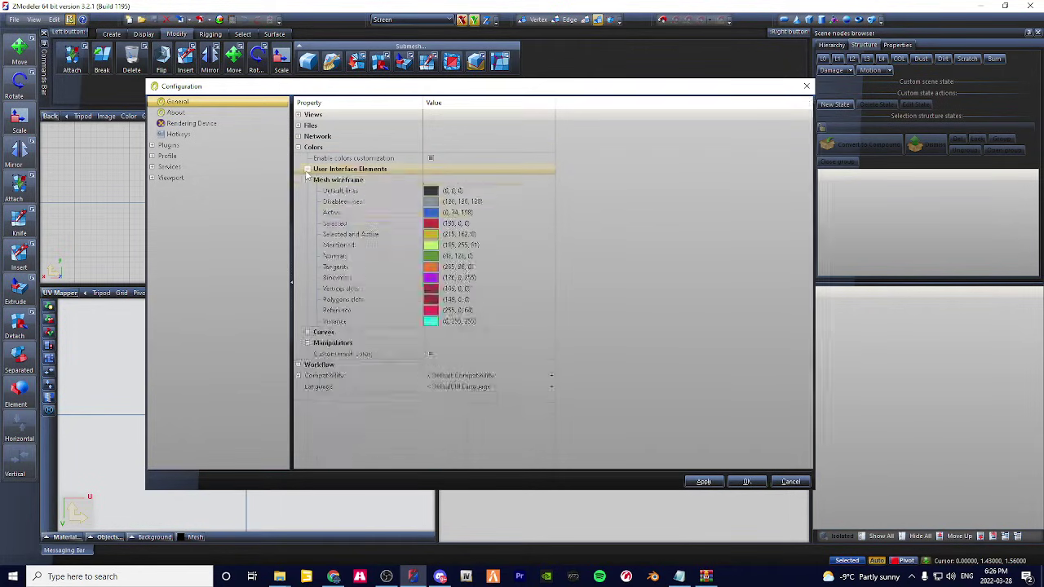
{"action": "left_click", "coordinate": [307, 180]}
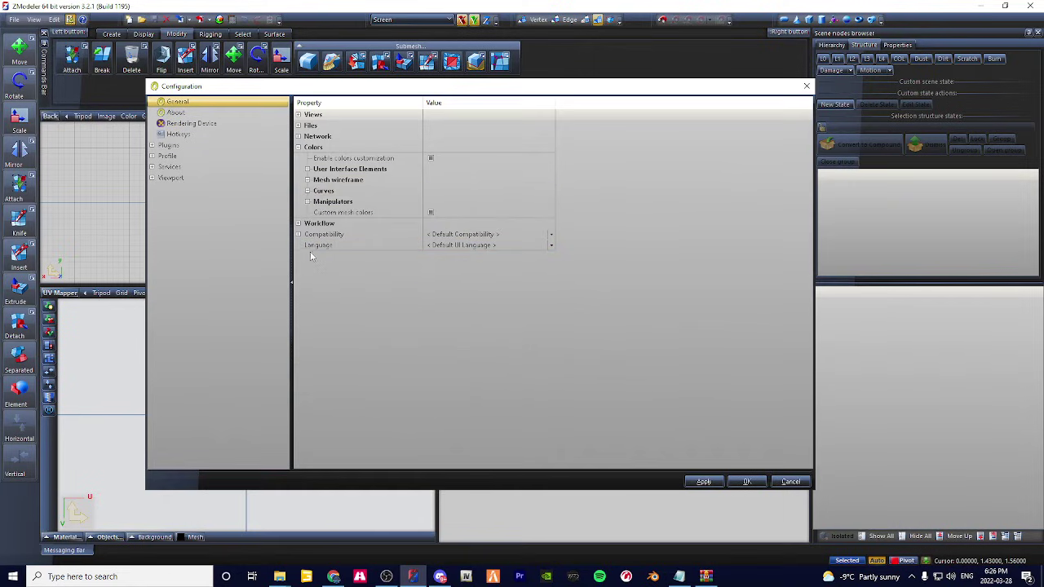
{"action": "left_click", "coordinate": [307, 169]}
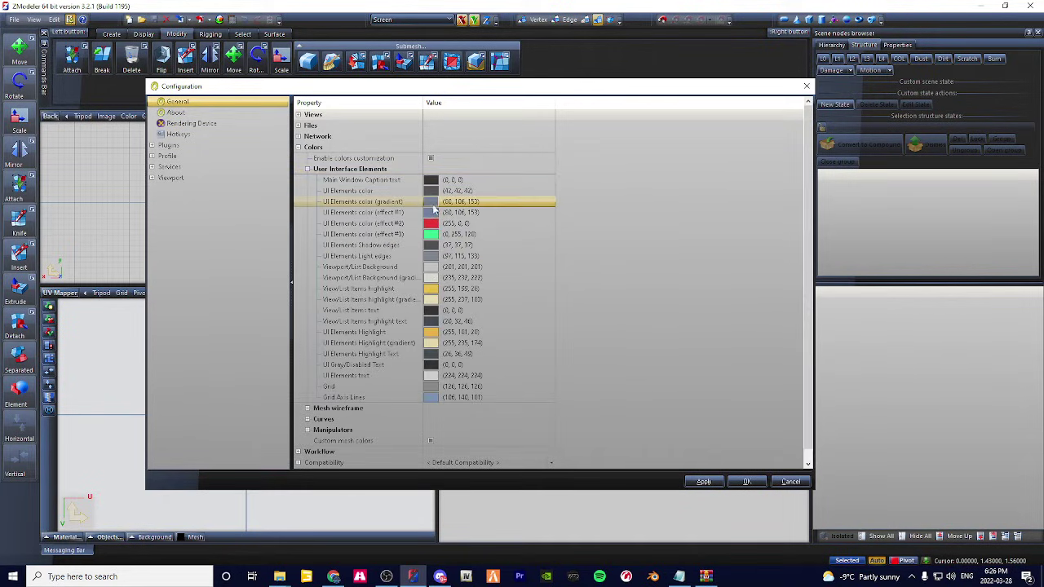
Set UI Elements color (gradient) to dark grey 59,59,59, saving it as a custom colour.
{"action": "left_click", "coordinate": [432, 202]}
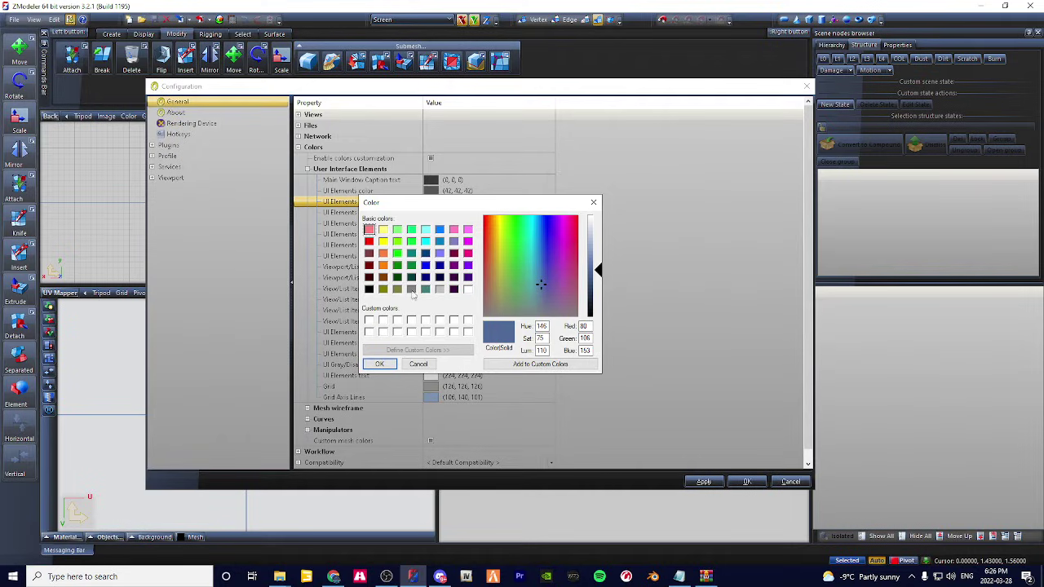
{"action": "left_click", "coordinate": [411, 291]}
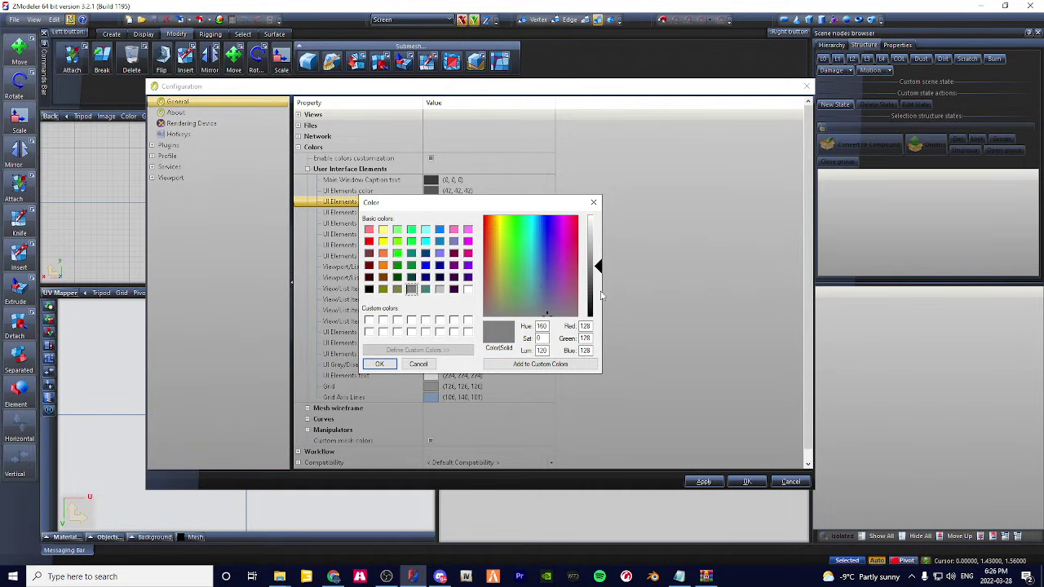
{"action": "left_click_drag", "start_coordinate": [601, 297], "coordinate": [597, 292]}
{"action": "left_click", "coordinate": [539, 364]}
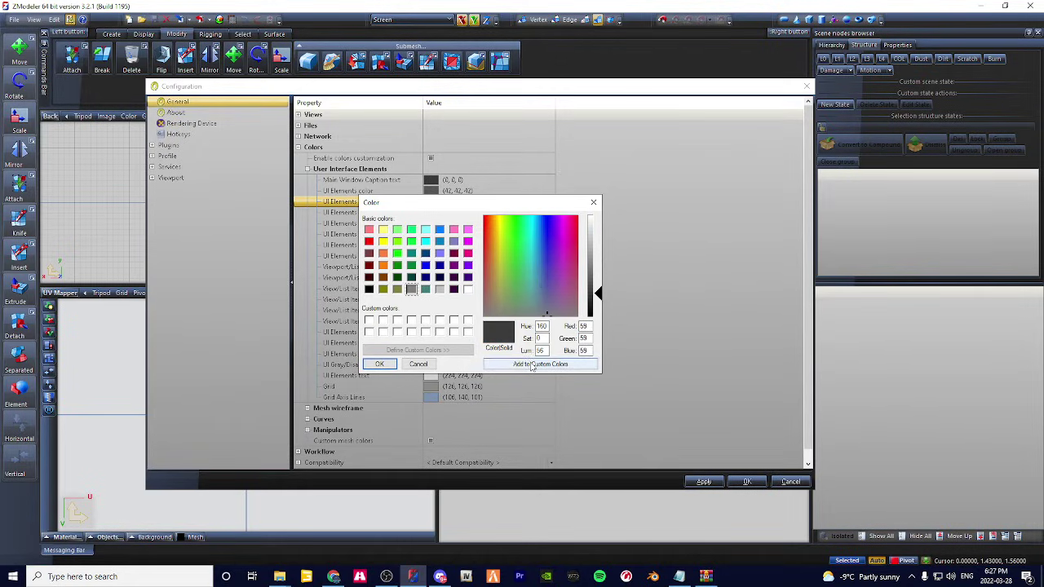
{"action": "left_click", "coordinate": [383, 365]}
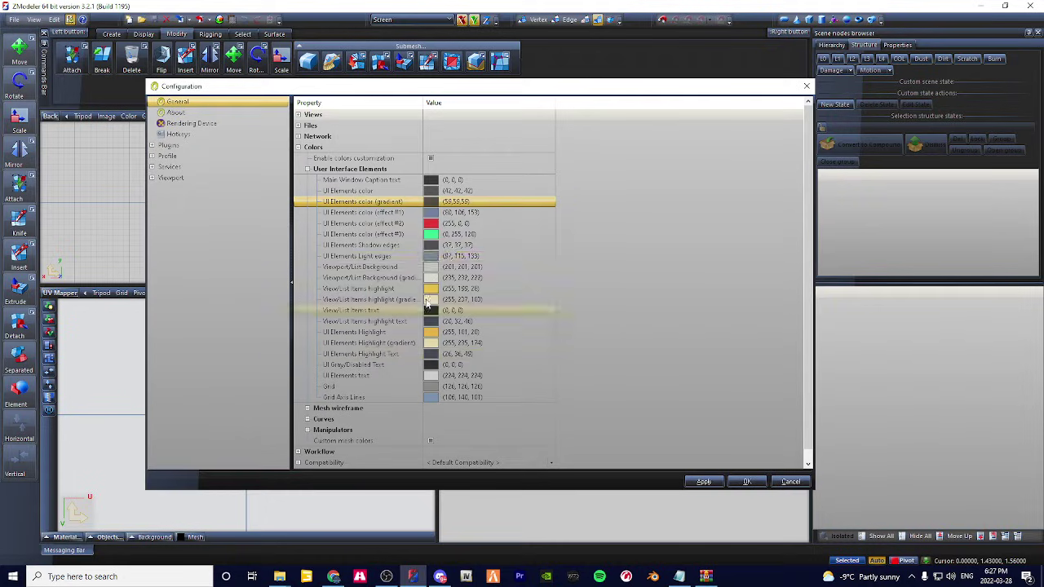
Give UI Elements color (effect #1) the same dark grey, apply, and close ZModeler3.
{"action": "double_click", "coordinate": [430, 212]}
{"action": "left_click", "coordinate": [369, 320]}
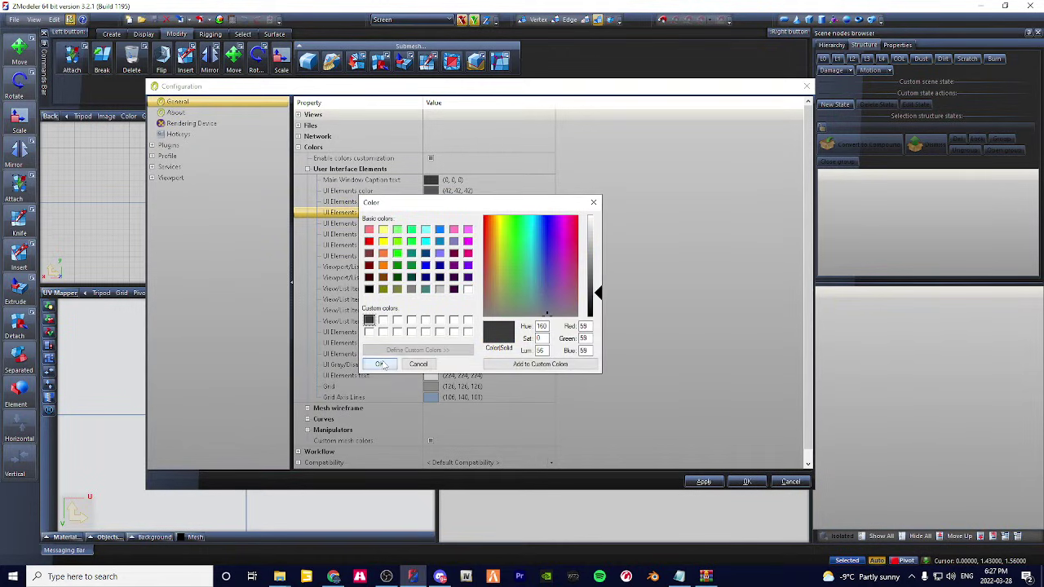
{"action": "left_click", "coordinate": [379, 364]}
{"action": "left_click", "coordinate": [763, 483]}
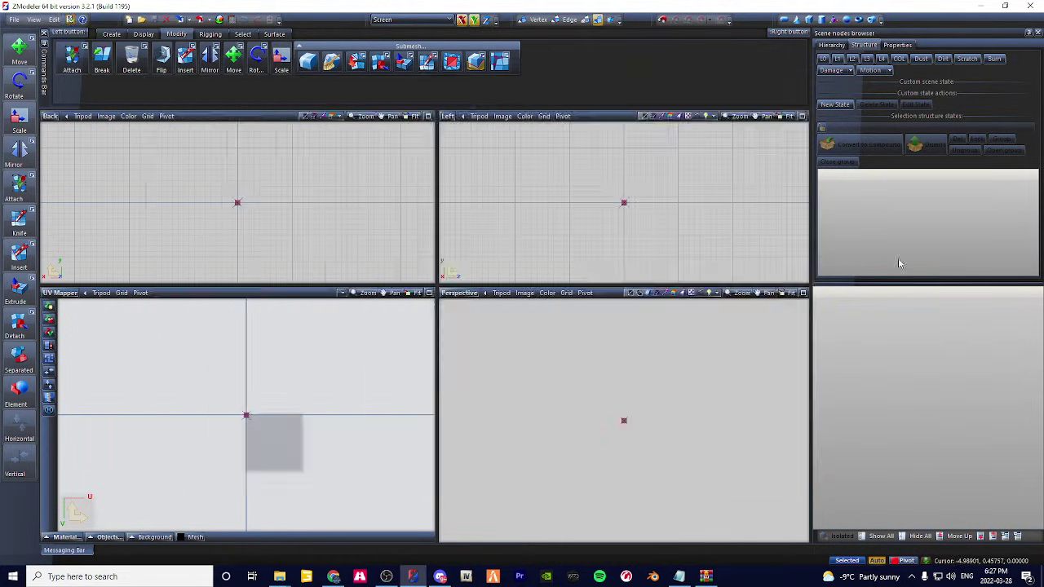
{"action": "left_click", "coordinate": [1029, 5]}
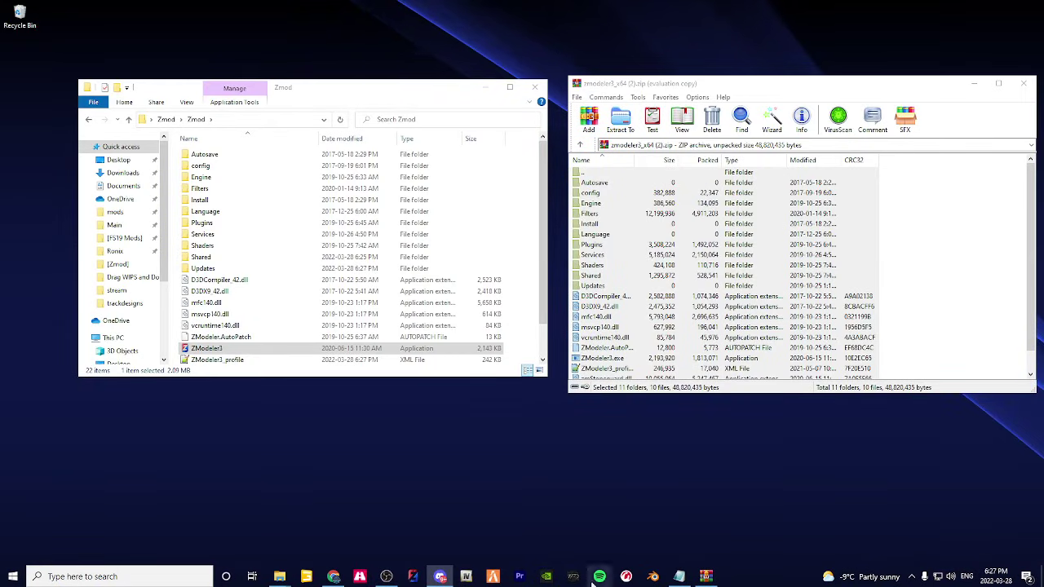
Relaunch ZModeler3, check the Configuration settings, close them unchanged, and bring the four-viewport workspace forward.
{"action": "left_click", "coordinate": [439, 577]}
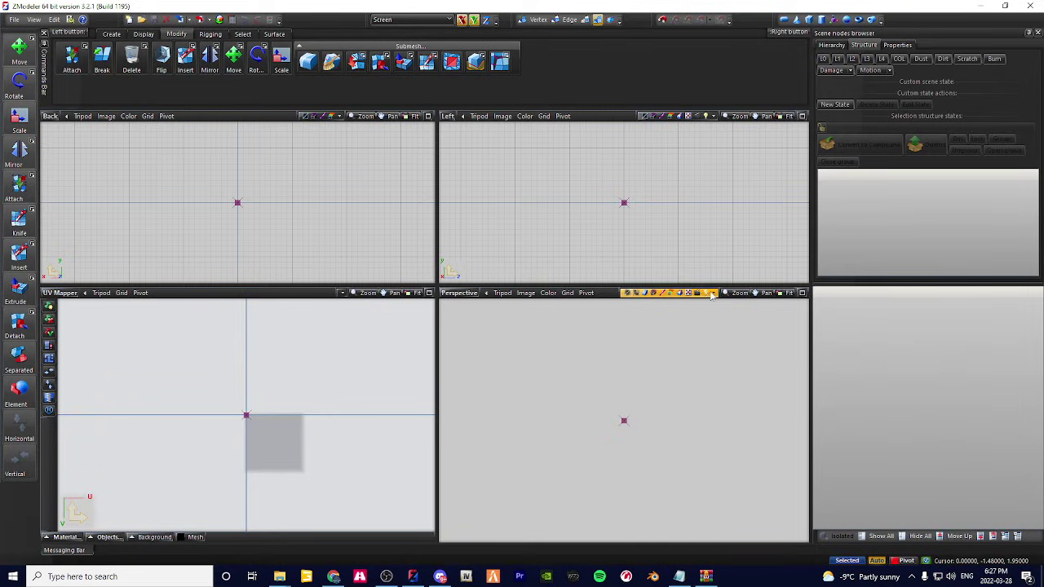
{"action": "left_click", "coordinate": [70, 19]}
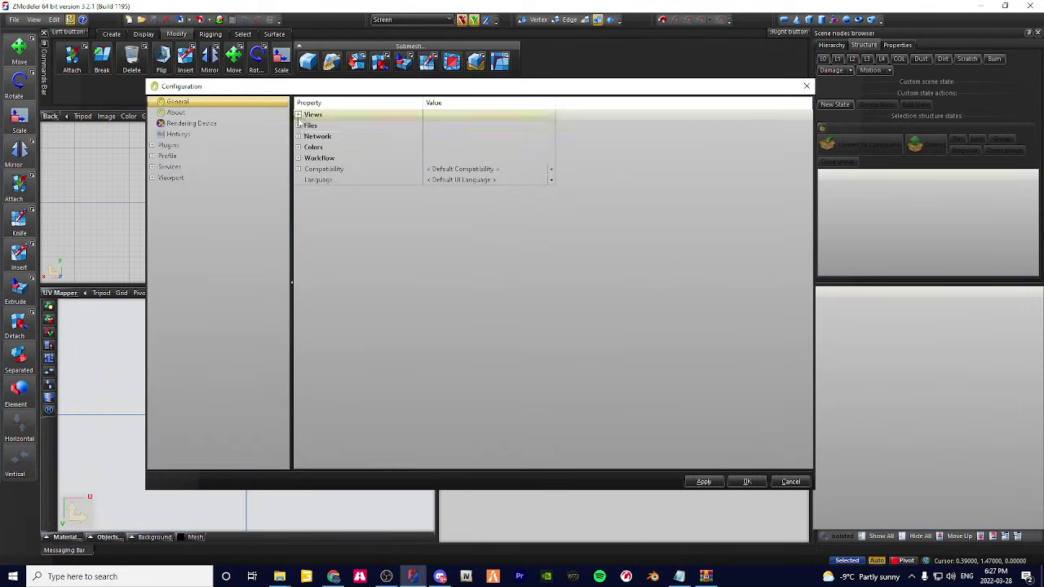
{"action": "left_click", "coordinate": [805, 86]}
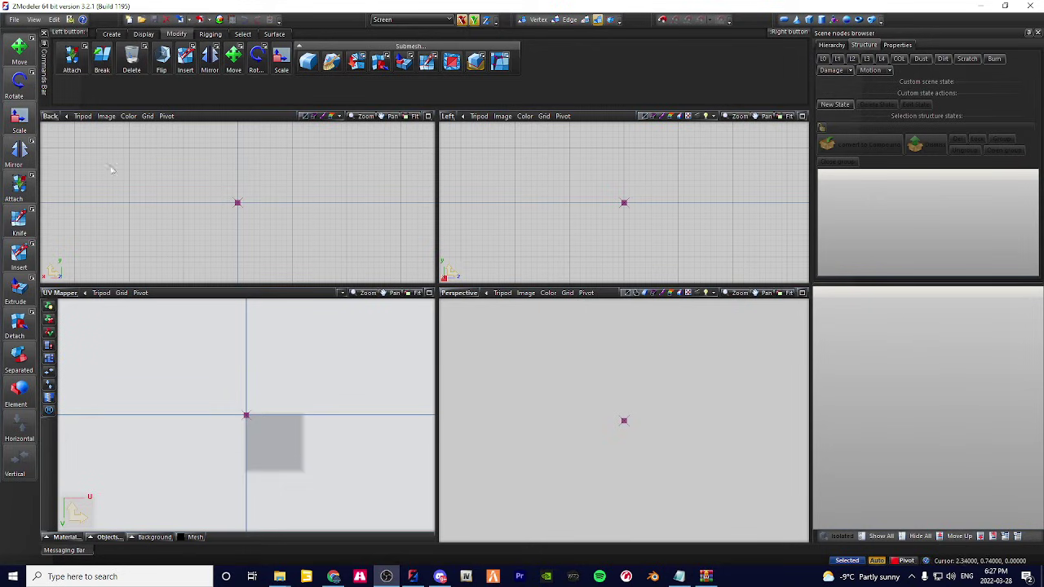
{"action": "left_click", "coordinate": [161, 150]}
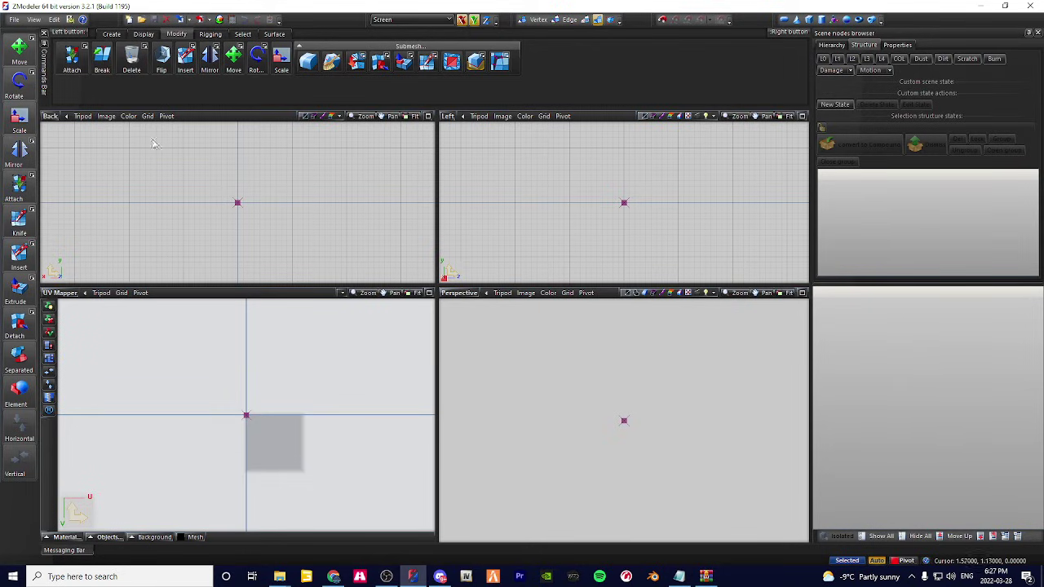